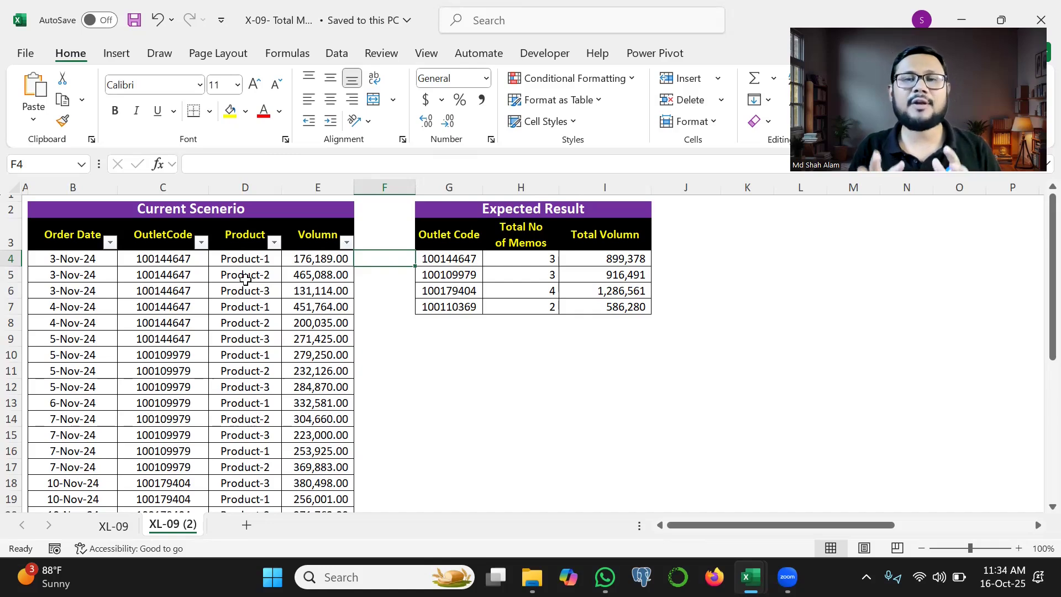
pyautogui.moveTo(45, 290)
pyautogui.mouseDown()
pyautogui.moveTo(126, 387)
pyautogui.moveTo(323, 272)
pyautogui.mouseUp()
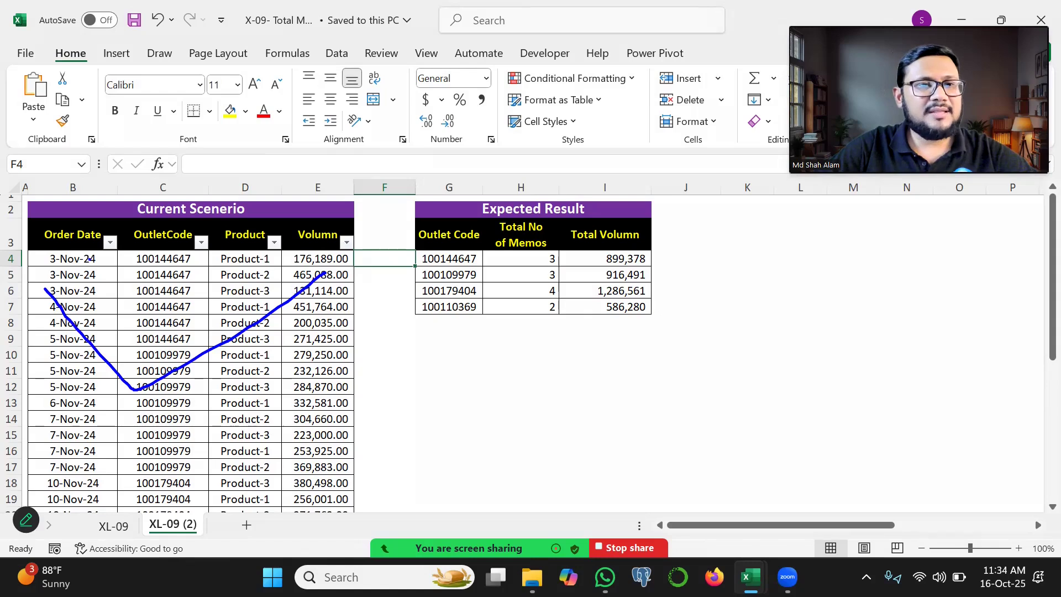
pyautogui.moveTo(48, 242)
pyautogui.mouseDown()
pyautogui.moveTo(197, 247)
pyautogui.moveTo(201, 326)
pyautogui.mouseUp()
pyautogui.moveTo(225, 244)
pyautogui.mouseDown()
pyautogui.moveTo(257, 243)
pyautogui.moveTo(259, 355)
pyautogui.mouseUp()
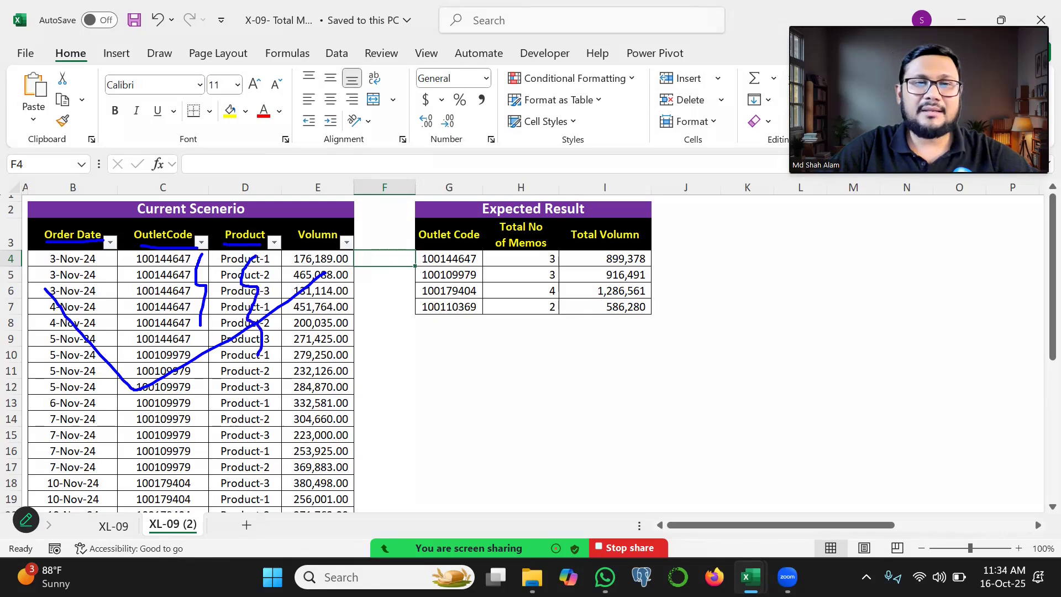
pyautogui.moveTo(311, 264); pyautogui.dragTo(324, 344)
pyautogui.press('e')
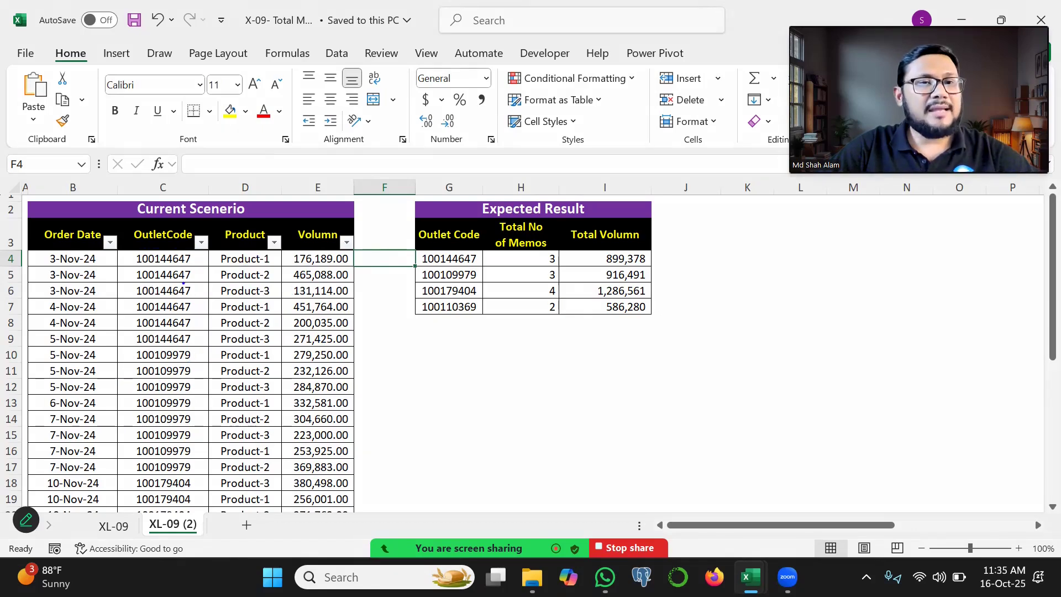
pyautogui.moveTo(222, 255)
pyautogui.mouseDown()
pyautogui.moveTo(221, 294)
pyautogui.moveTo(179, 285)
pyautogui.mouseUp()
pyautogui.moveTo(113, 257)
pyautogui.mouseDown()
pyautogui.moveTo(95, 276)
pyautogui.moveTo(105, 299)
pyautogui.mouseUp()
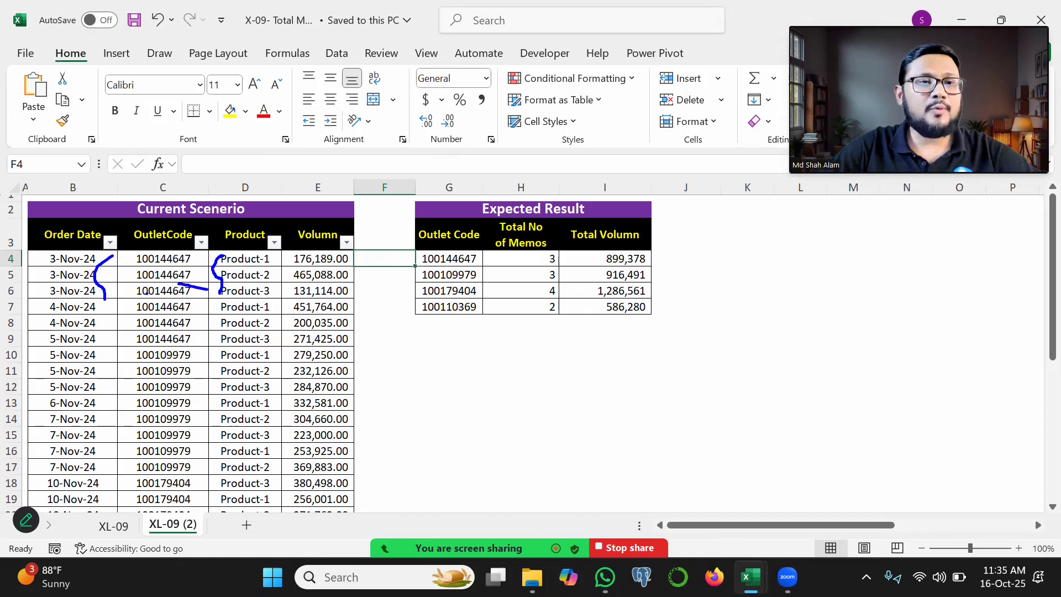
pyautogui.moveTo(128, 267); pyautogui.dragTo(176, 243)
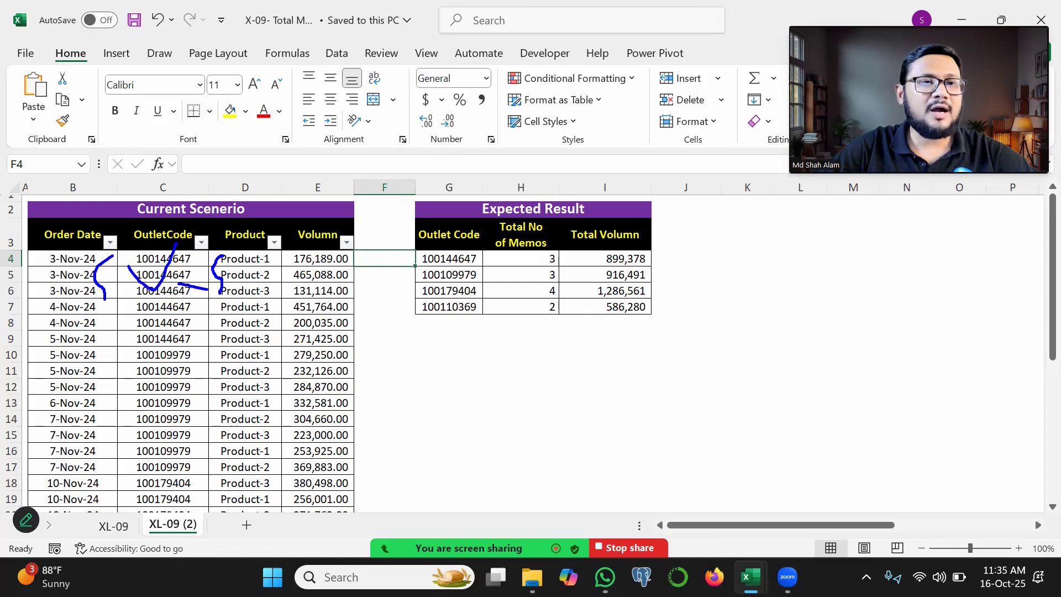
pyautogui.moveTo(42, 270)
pyautogui.mouseDown()
pyautogui.moveTo(62, 280)
pyautogui.moveTo(93, 261)
pyautogui.mouseUp()
pyautogui.moveTo(99, 302); pyautogui.dragTo(100, 331)
pyautogui.moveTo(214, 304)
pyautogui.mouseDown()
pyautogui.moveTo(218, 325)
pyautogui.moveTo(185, 306)
pyautogui.moveTo(192, 323)
pyautogui.mouseUp()
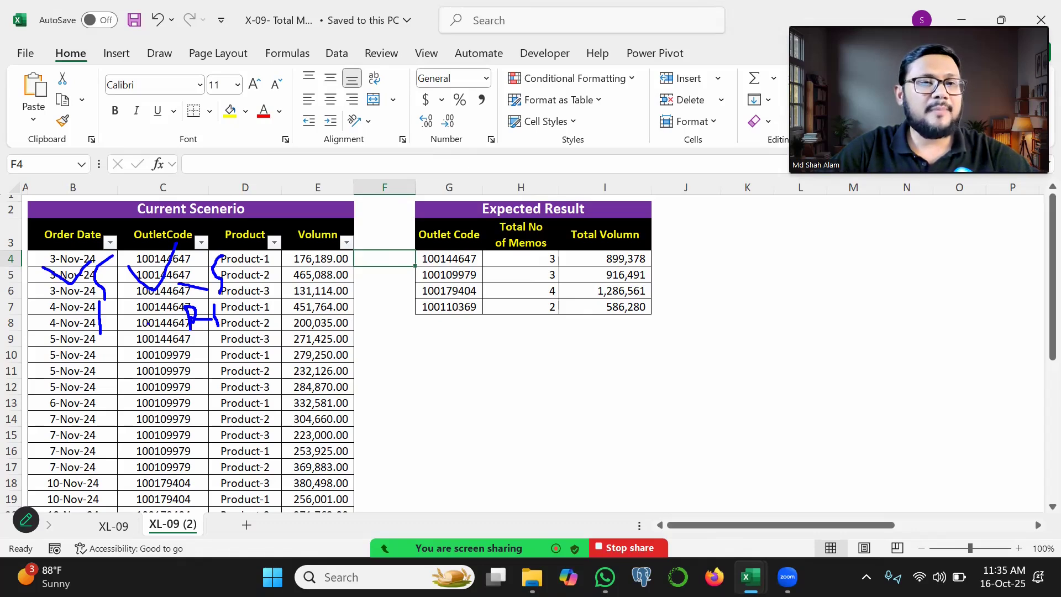
pyautogui.moveTo(72, 323)
pyautogui.mouseDown()
pyautogui.moveTo(101, 329)
pyautogui.moveTo(84, 347)
pyautogui.moveTo(263, 342)
pyautogui.moveTo(166, 341)
pyautogui.moveTo(161, 330)
pyautogui.moveTo(171, 336)
pyautogui.mouseUp()
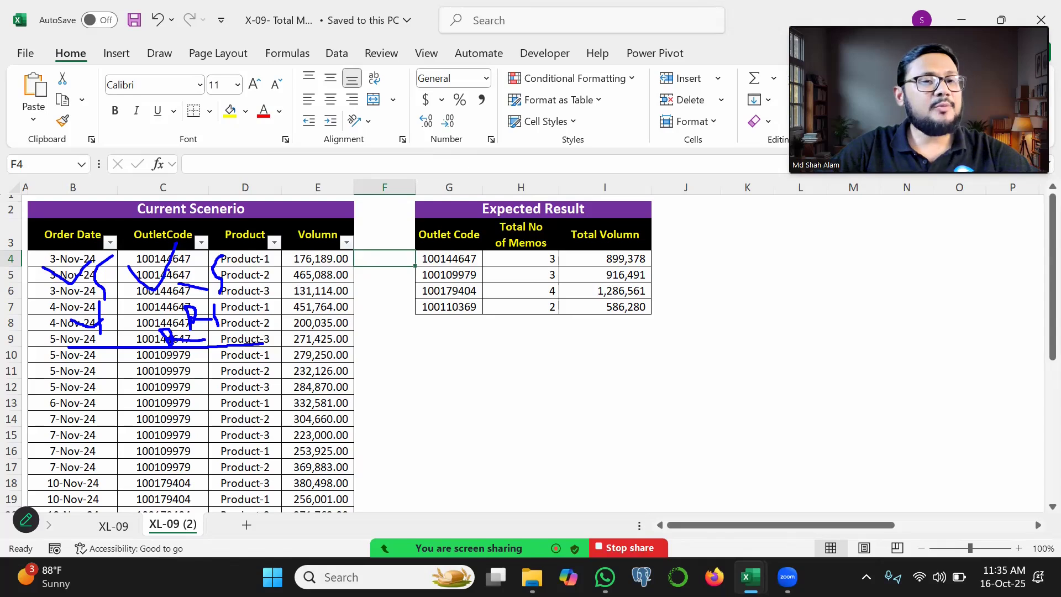
pyautogui.moveTo(130, 254); pyautogui.dragTo(145, 346)
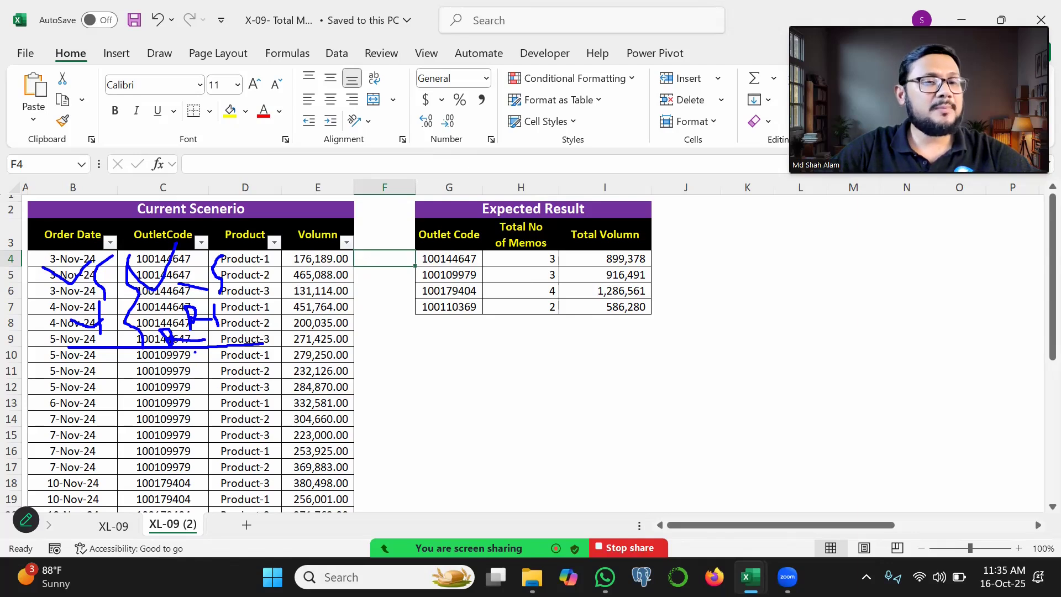
pyautogui.moveTo(194, 351)
pyautogui.mouseDown()
pyautogui.moveTo(187, 381)
pyautogui.moveTo(204, 418)
pyautogui.mouseUp()
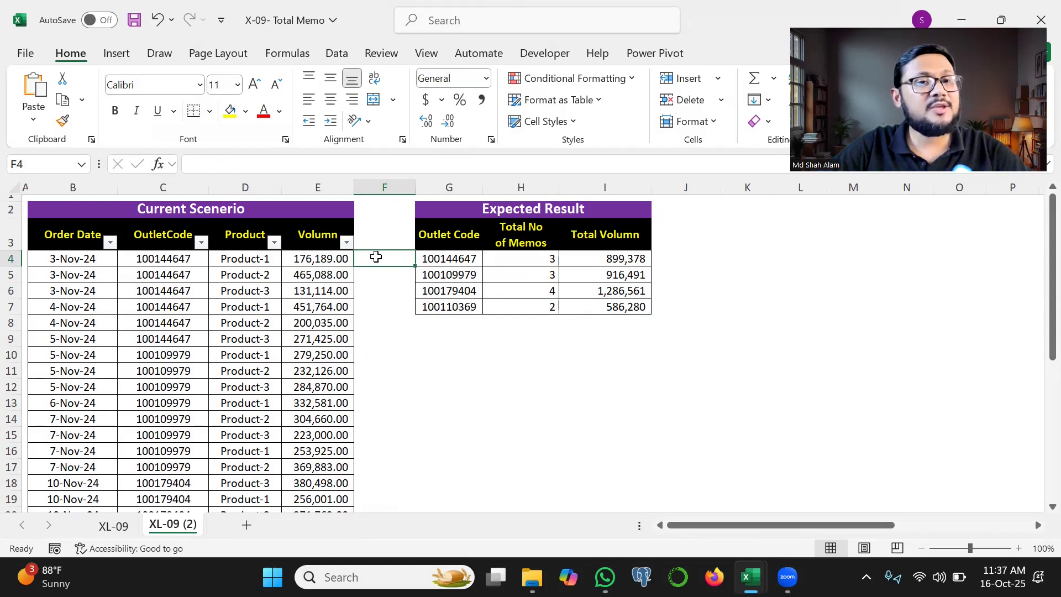
pyautogui.hotkey('ctrl', '2')
pyautogui.moveTo(118, 257)
pyautogui.mouseDown()
pyautogui.moveTo(91, 283)
pyautogui.moveTo(102, 291)
pyautogui.mouseUp()
pyautogui.moveTo(135, 256); pyautogui.dragTo(136, 296)
pyautogui.moveTo(257, 259); pyautogui.dragTo(236, 298)
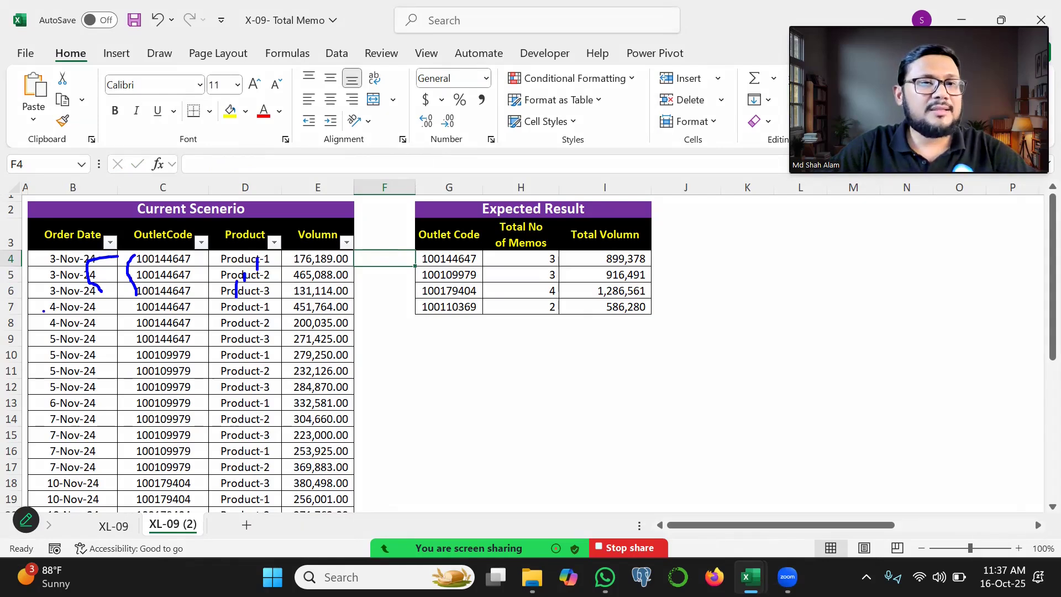
pyautogui.moveTo(42, 312); pyautogui.dragTo(87, 319)
pyautogui.moveTo(182, 298)
pyautogui.mouseDown()
pyautogui.moveTo(136, 301)
pyautogui.moveTo(233, 313)
pyautogui.mouseUp()
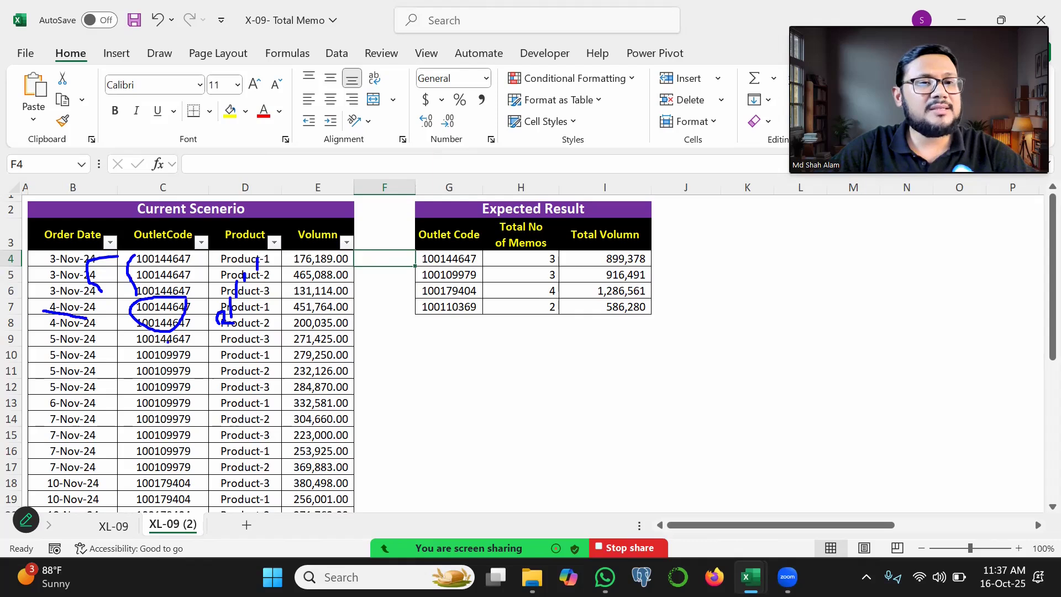
pyautogui.moveTo(104, 341); pyautogui.dragTo(201, 343)
pyautogui.press('Escape')
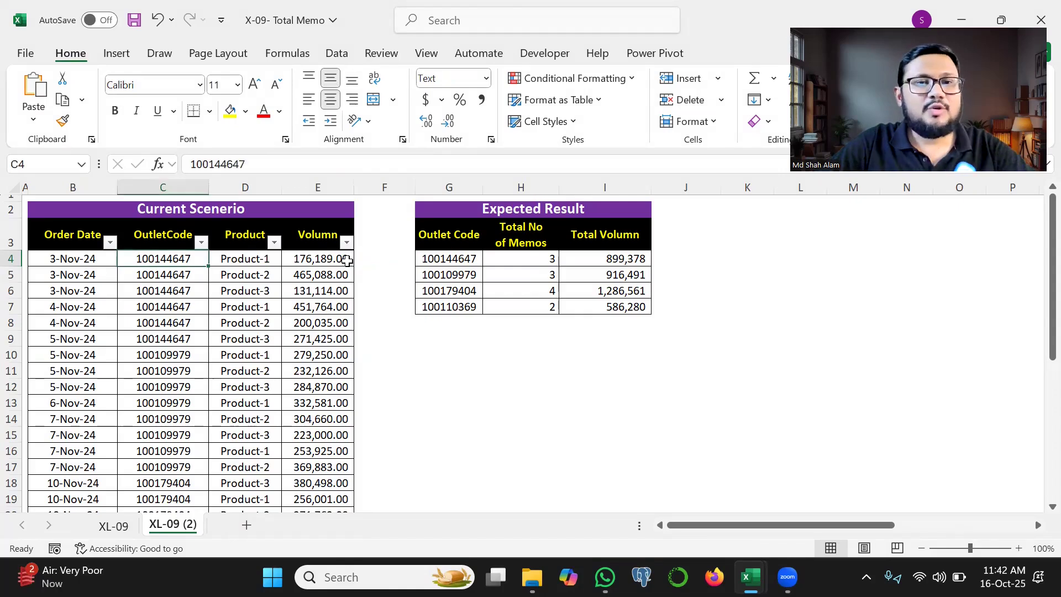
# Step: Start a COUNTIFS formula in F4 with B4:B4 as the first criteria range and B4 as its criterion
pyautogui.click(367, 260)
pyautogui.write('=countifs(')
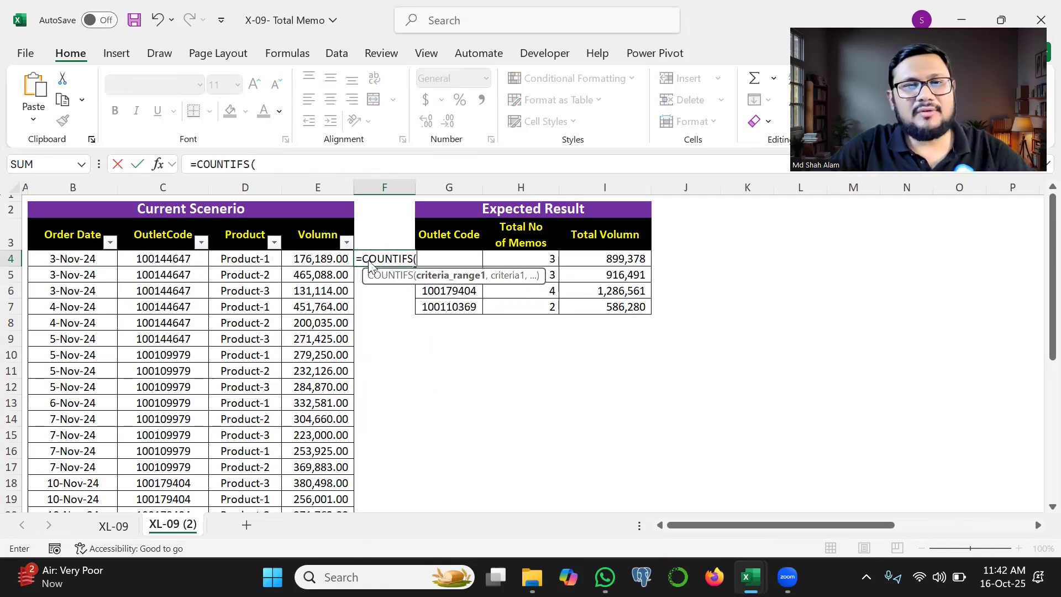
pyautogui.moveTo(386, 256)
pyautogui.mouseDown()
pyautogui.moveTo(365, 187)
pyautogui.moveTo(363, 214)
pyautogui.mouseUp()
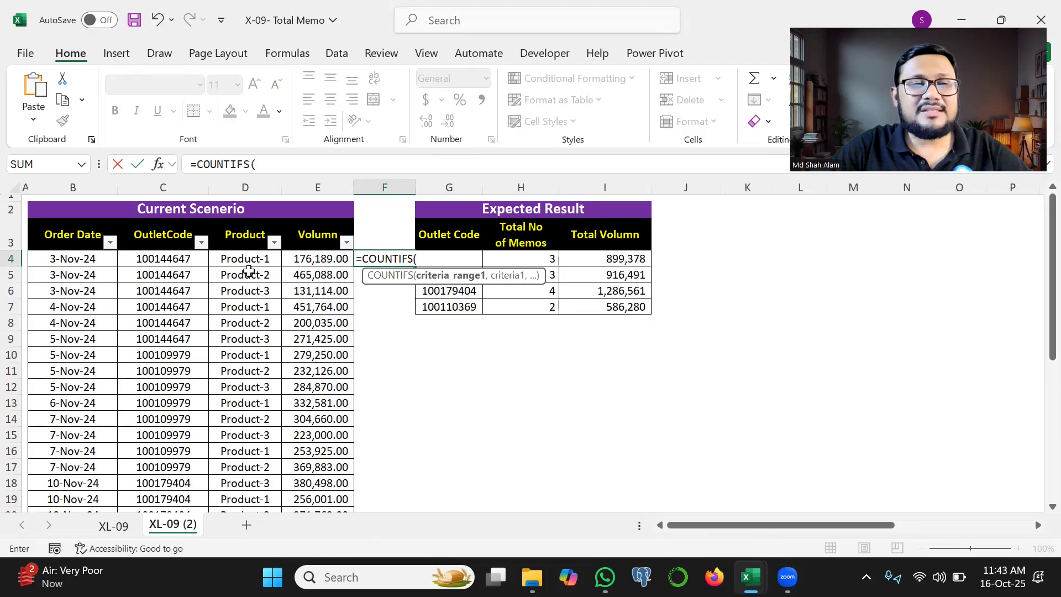
pyautogui.click(91, 262)
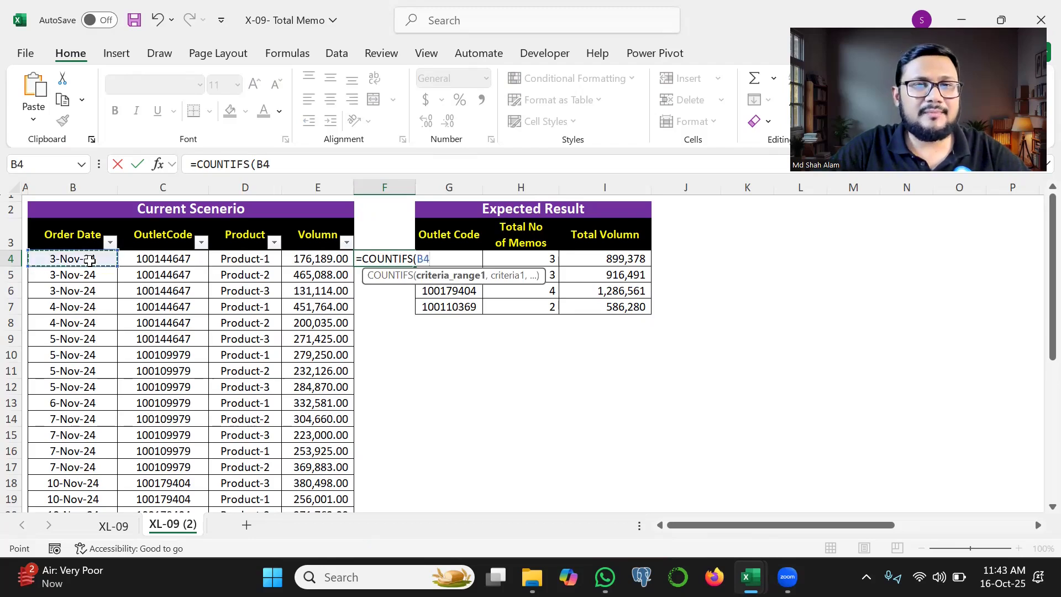
pyautogui.press('F8')
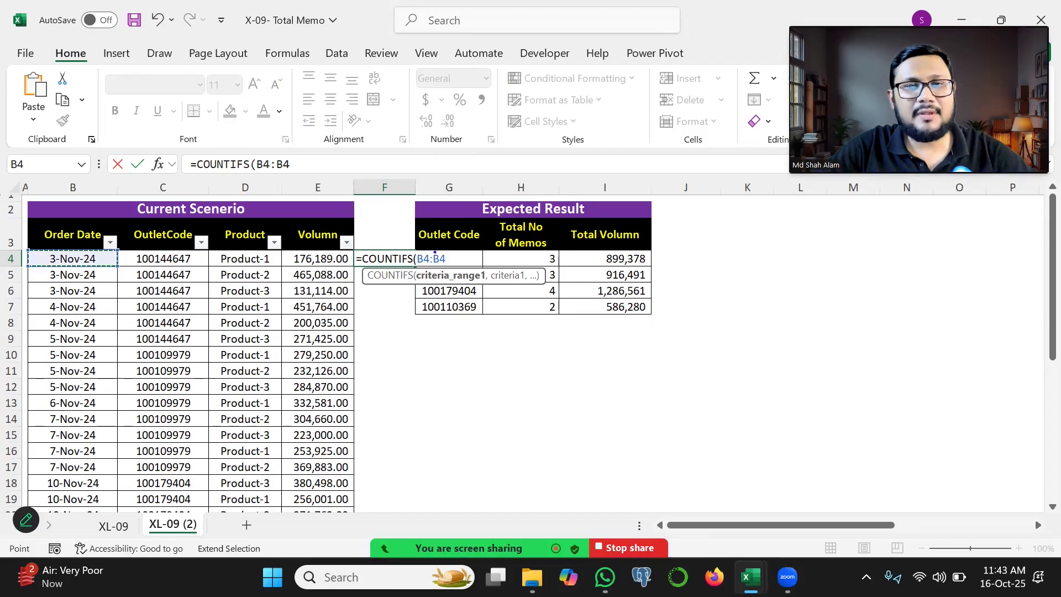
pyautogui.moveTo(435, 252)
pyautogui.mouseDown()
pyautogui.moveTo(414, 250)
pyautogui.moveTo(416, 266)
pyautogui.moveTo(456, 272)
pyautogui.moveTo(439, 247)
pyautogui.mouseUp()
pyautogui.write(',')
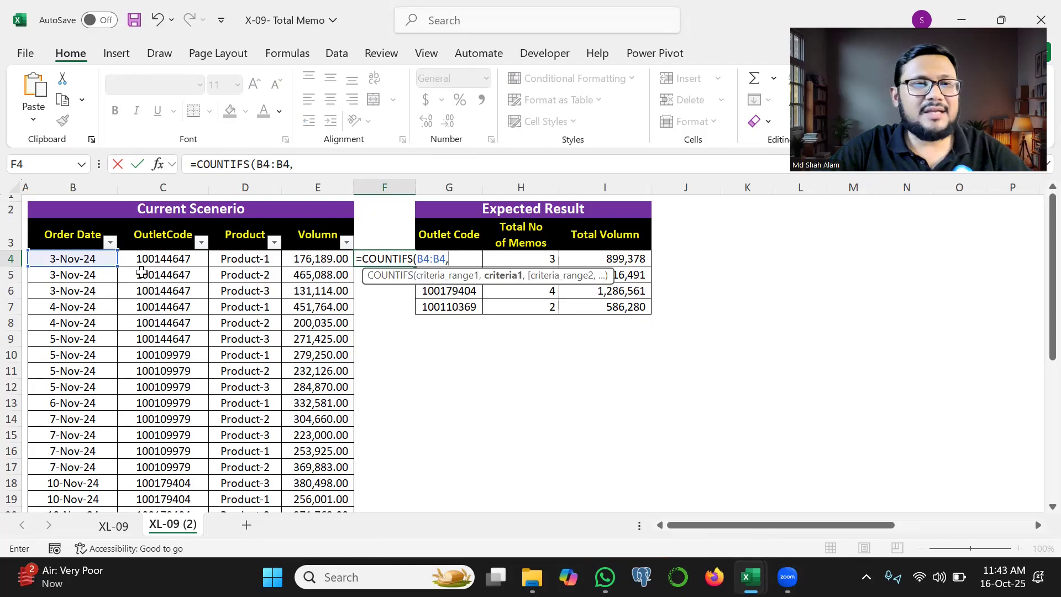
pyautogui.click(98, 259)
pyautogui.write(',')
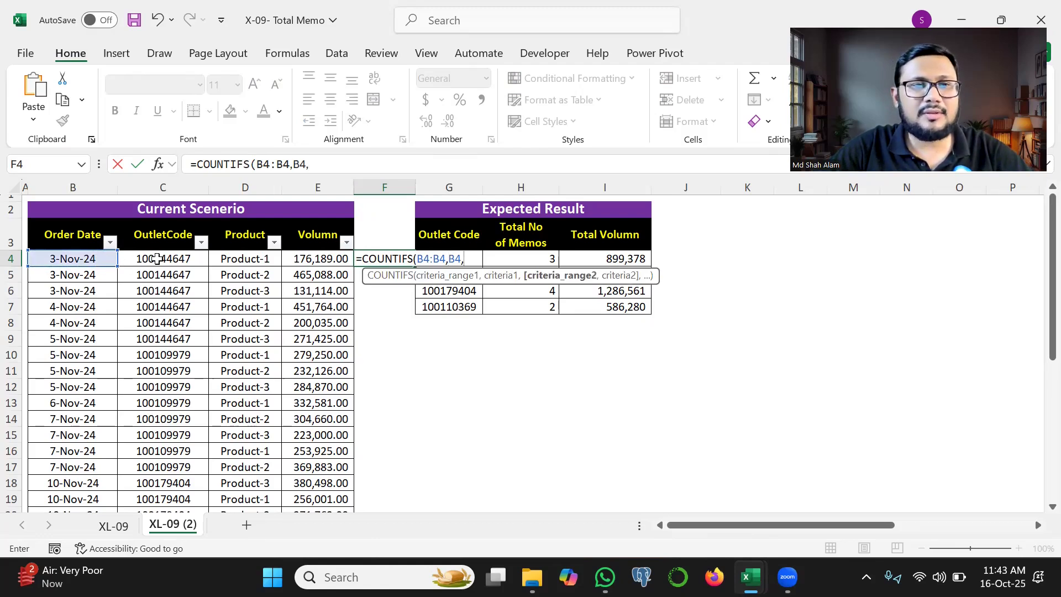
# Step: Add C4:C4 as the second criteria range and C4 as its criterion in the F4 formula
pyautogui.click(157, 259)
pyautogui.press('F8')
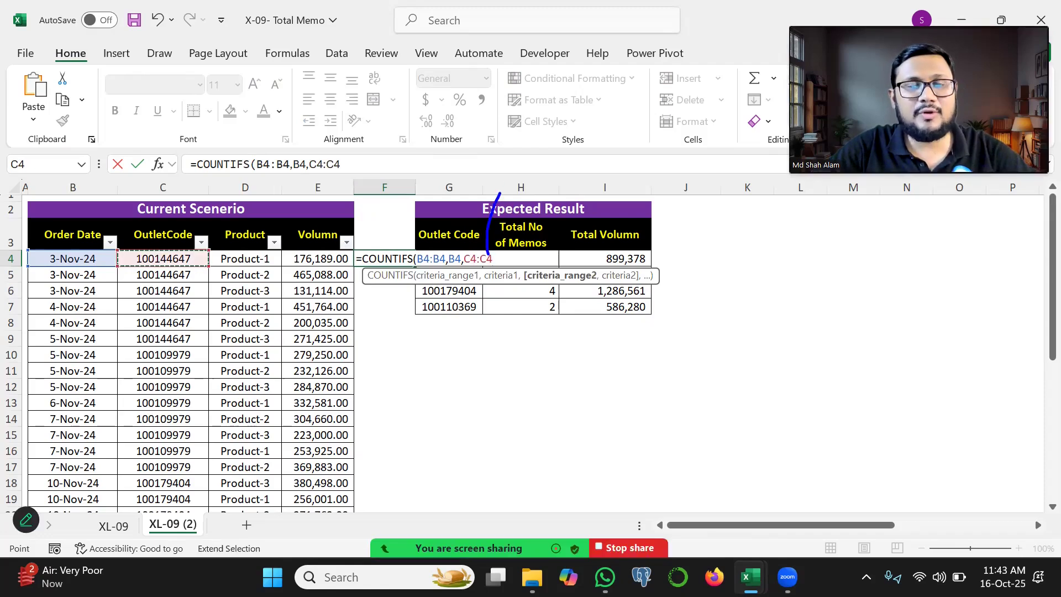
pyautogui.write(',')
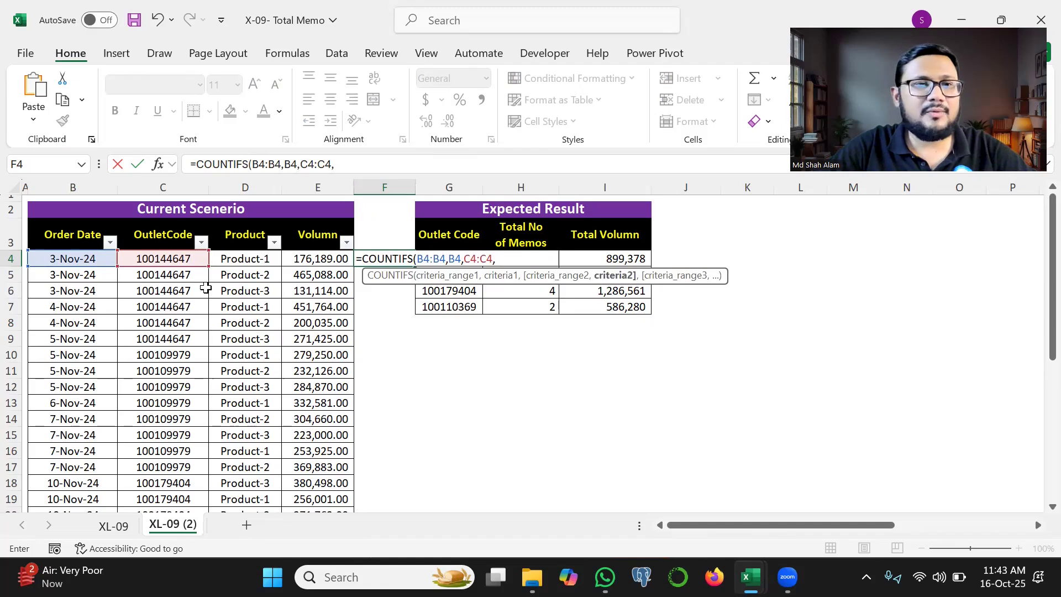
pyautogui.click(150, 258)
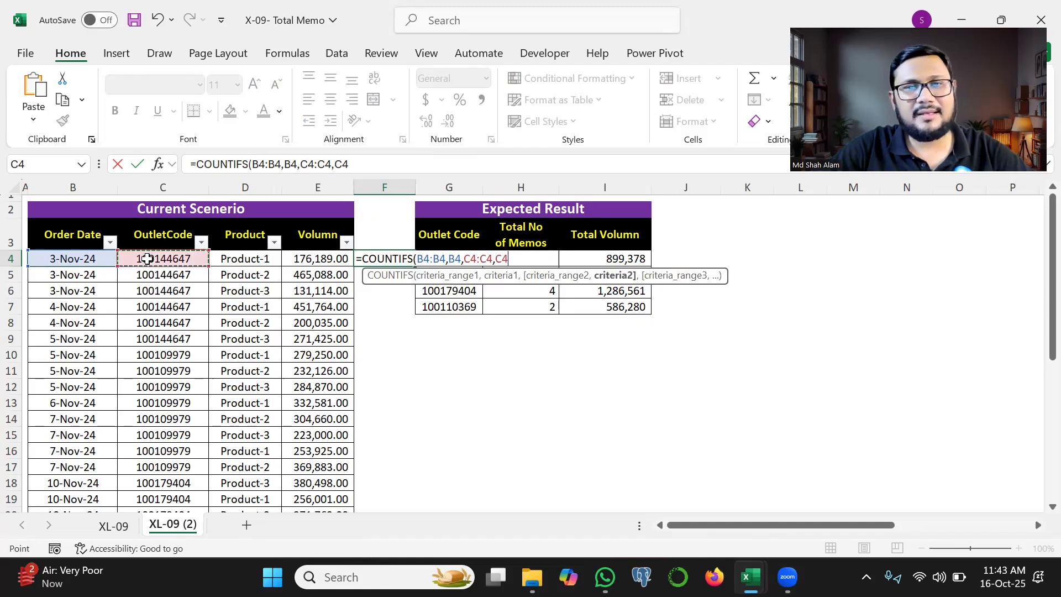
# Step: Make the start cells of both criteria ranges absolute, as $B$4 and $C$4, and enter the F4 formula
pyautogui.click(423, 260)
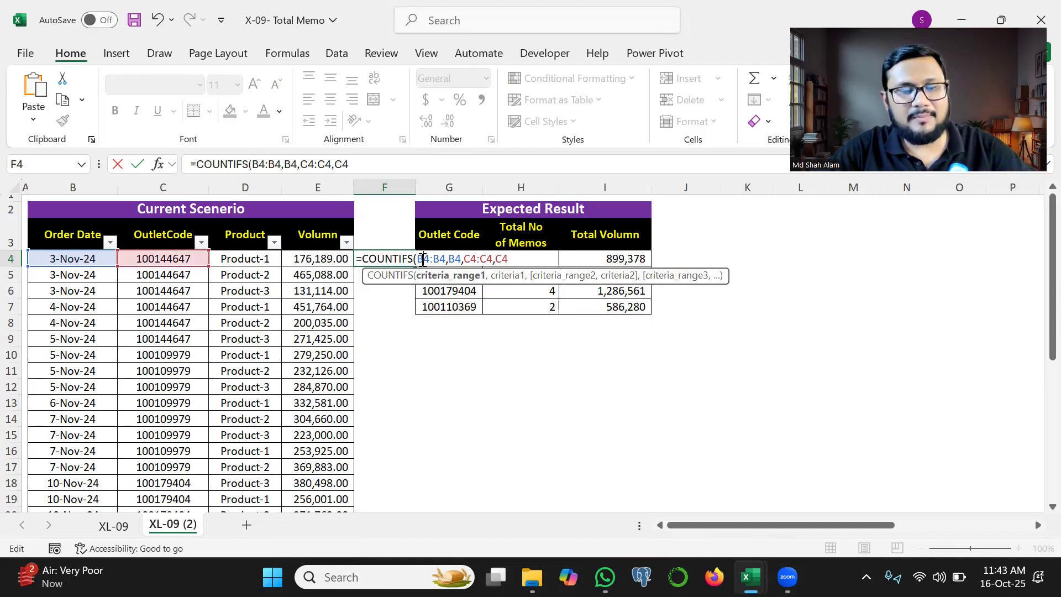
pyautogui.press('F4')
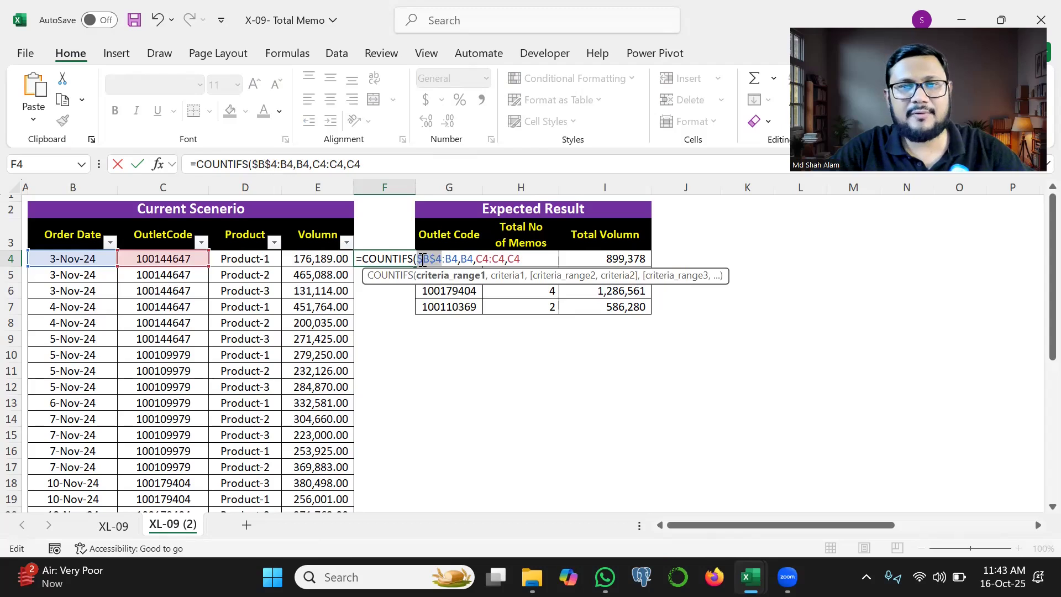
pyautogui.click(479, 258)
pyautogui.press('F4')
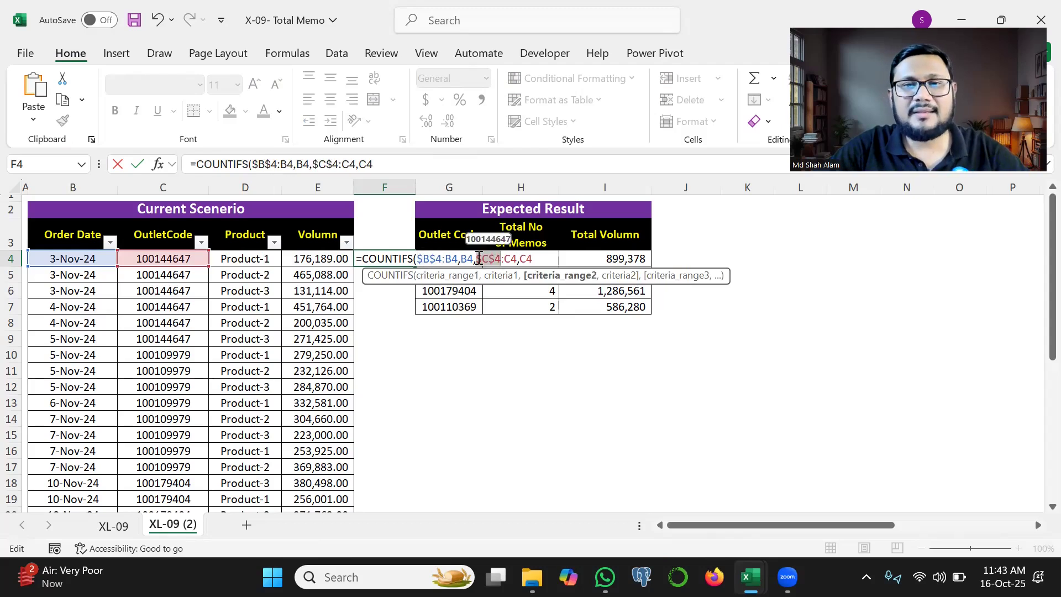
pyautogui.click(522, 259)
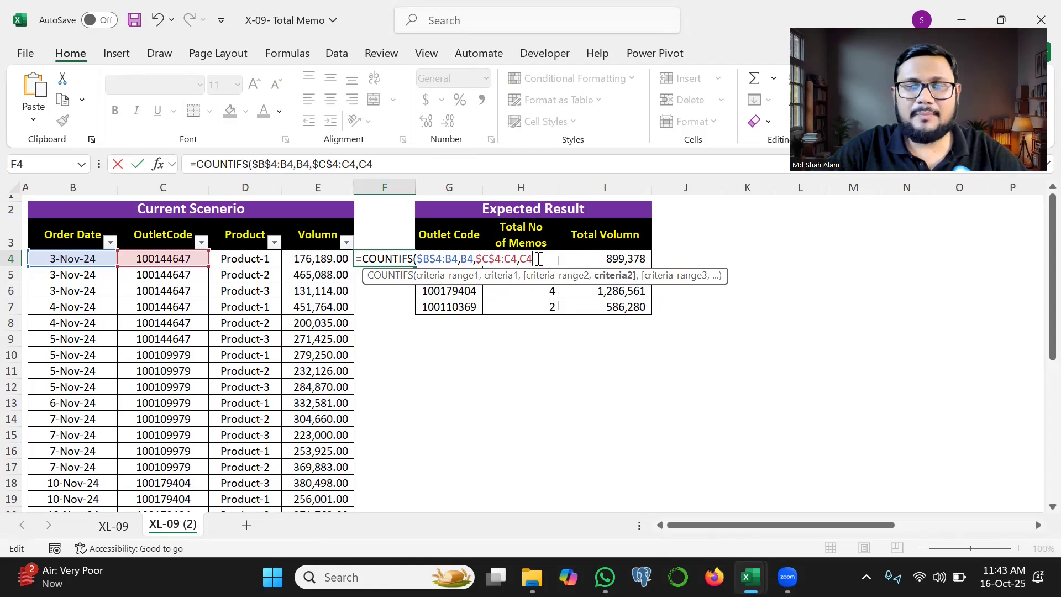
pyautogui.press('Return')
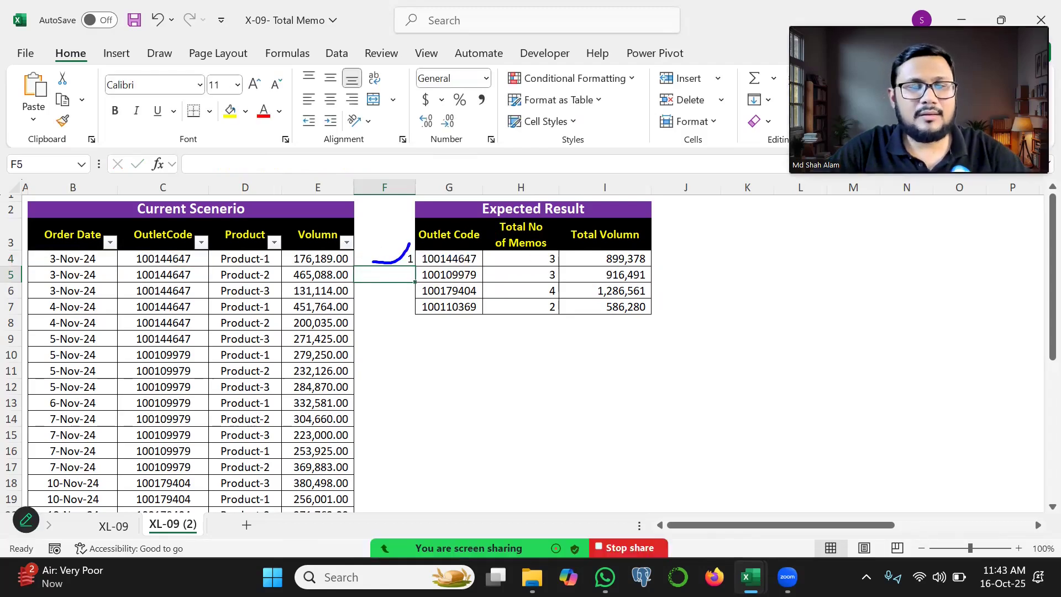
# Step: Fill the COUNTIFS formula from F4 down to F6
pyautogui.click(398, 257)
pyautogui.moveTo(415, 266); pyautogui.dragTo(408, 285)
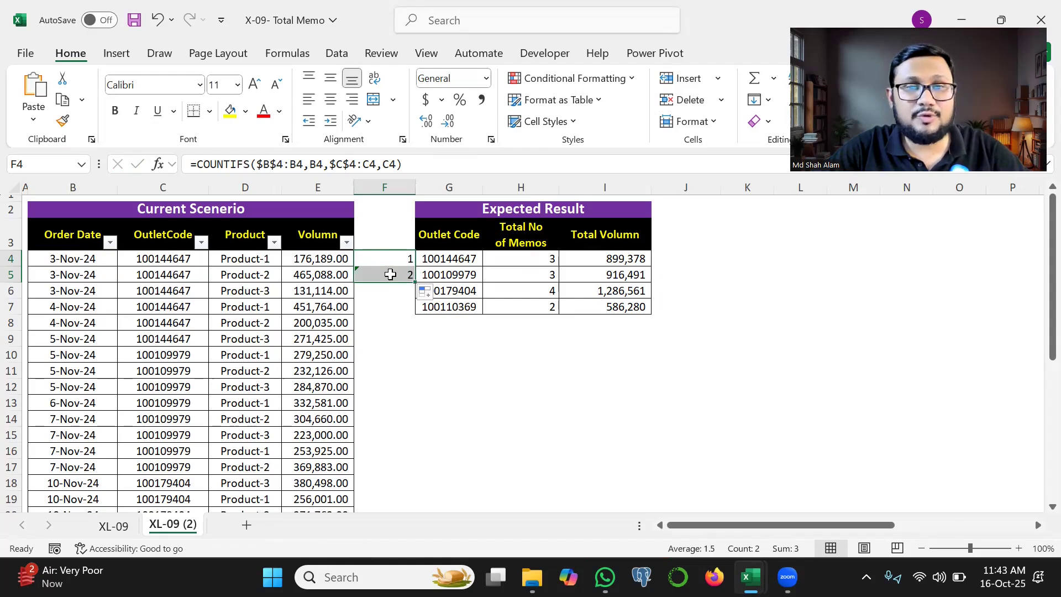
pyautogui.moveTo(78, 278); pyautogui.dragTo(148, 278)
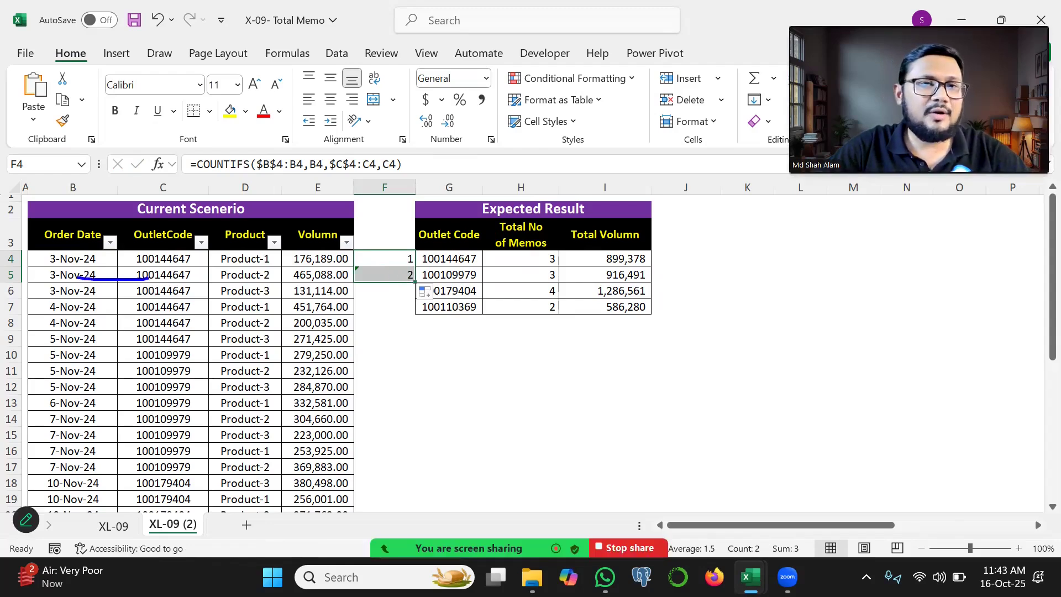
pyautogui.moveTo(89, 250); pyautogui.dragTo(89, 278)
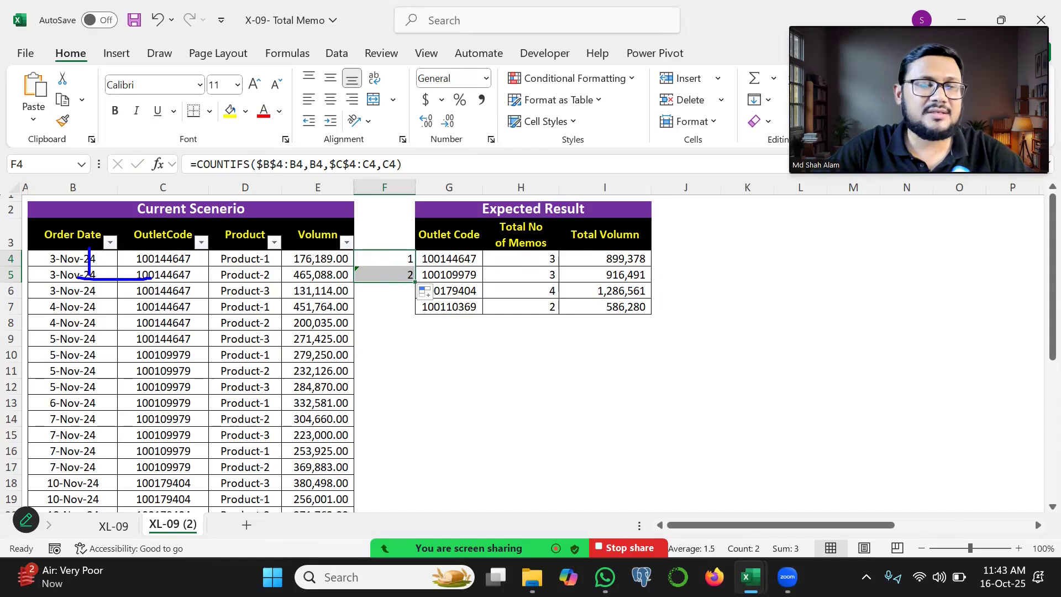
pyautogui.moveTo(390, 272); pyautogui.dragTo(395, 321)
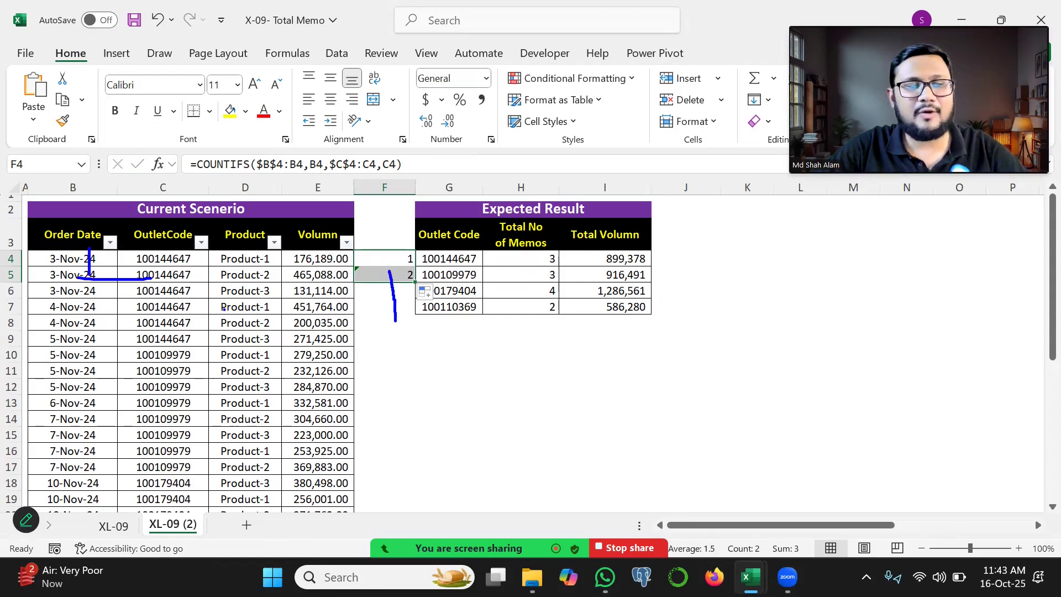
pyautogui.press('Escape')
pyautogui.moveTo(418, 284); pyautogui.dragTo(416, 299)
# Step: Check the ranges referenced by the formula in F6 and fill it down column F for the remaining data rows
pyautogui.doubleClick(398, 291)
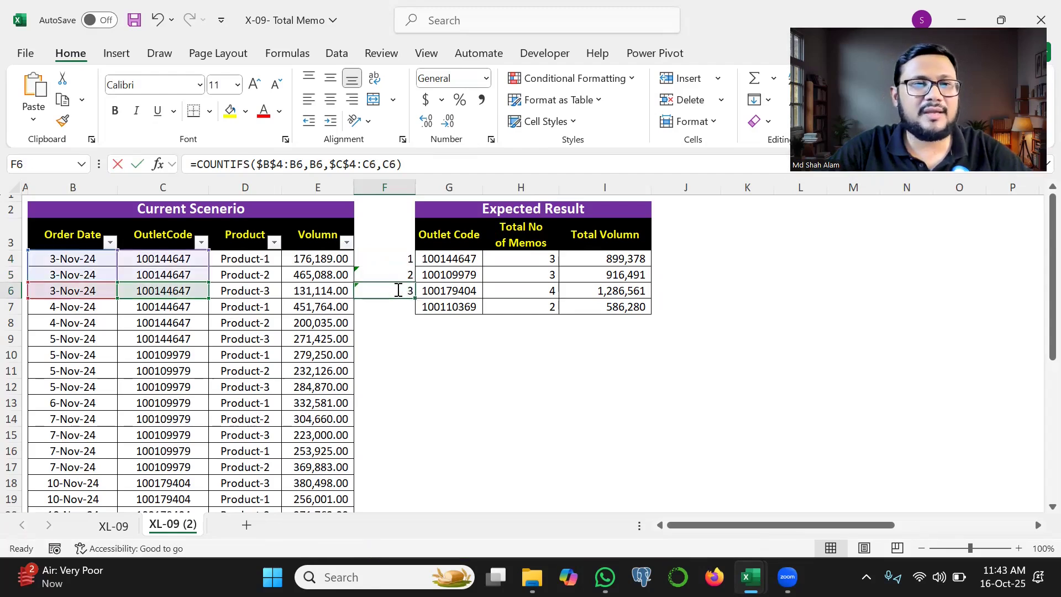
pyautogui.hotkey('ctrl', '2')
pyautogui.moveTo(87, 292); pyautogui.dragTo(159, 294)
pyautogui.moveTo(87, 254); pyautogui.dragTo(87, 285)
pyautogui.press('Escape')
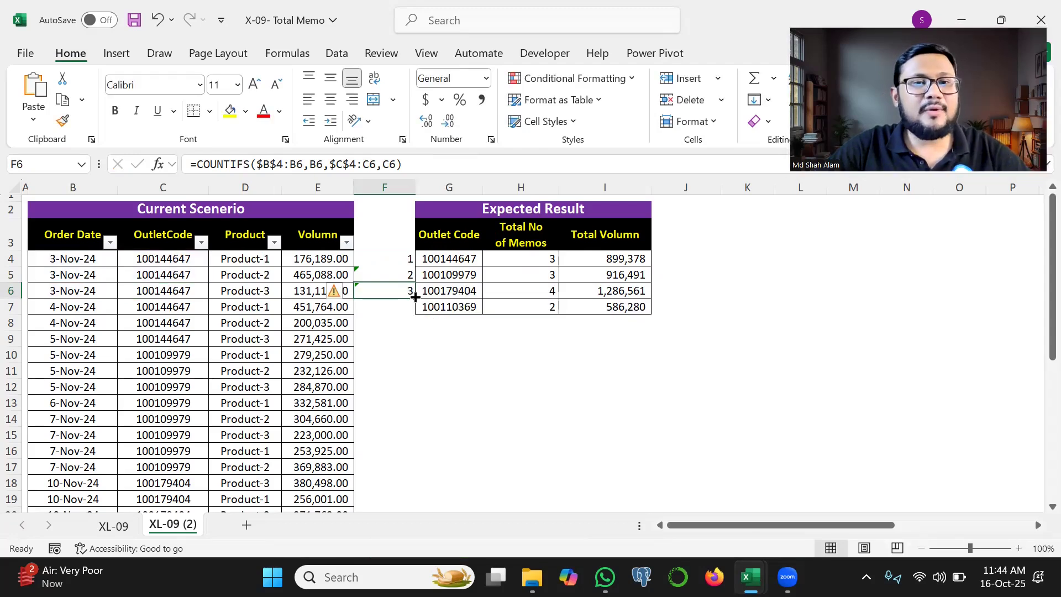
pyautogui.doubleClick(415, 297)
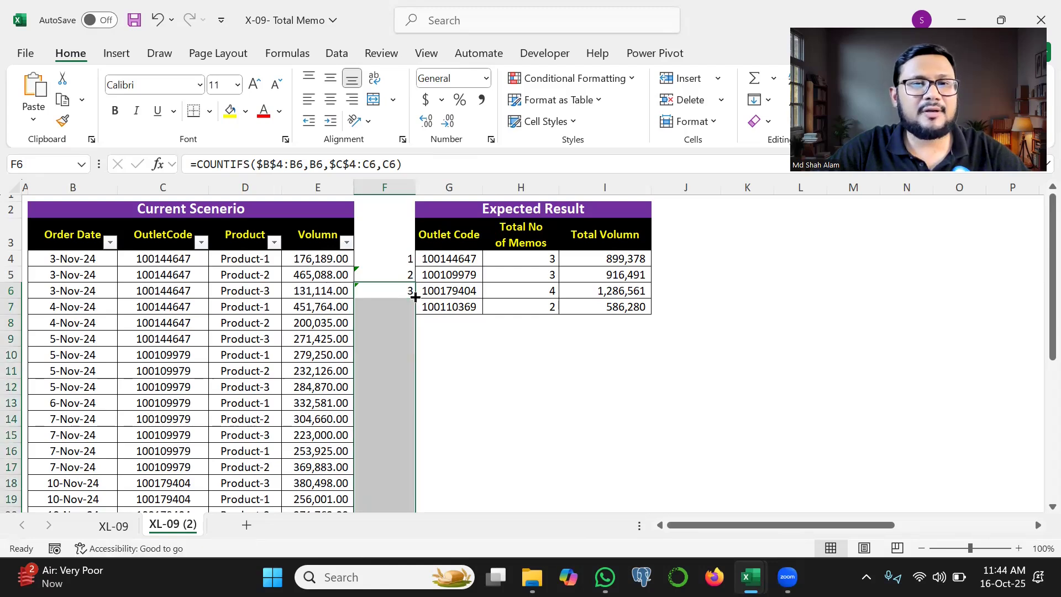
# Step: Start a COUNTIFS formula in J4 with C4:C34 as the first criteria range and G4 as its criterion
pyautogui.click(675, 254)
pyautogui.write('=countifs')
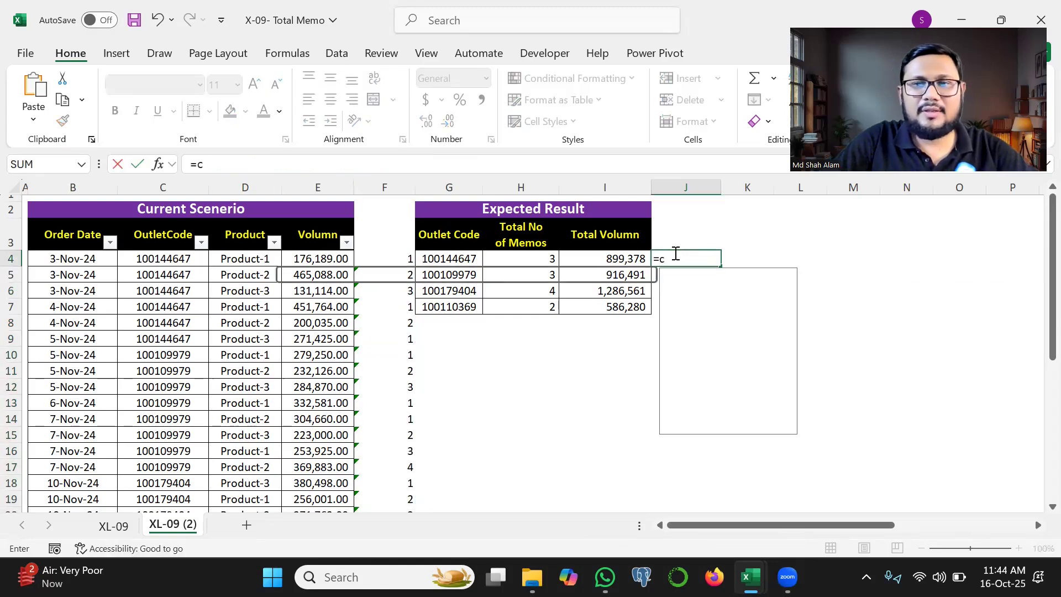
pyautogui.press('Tab')
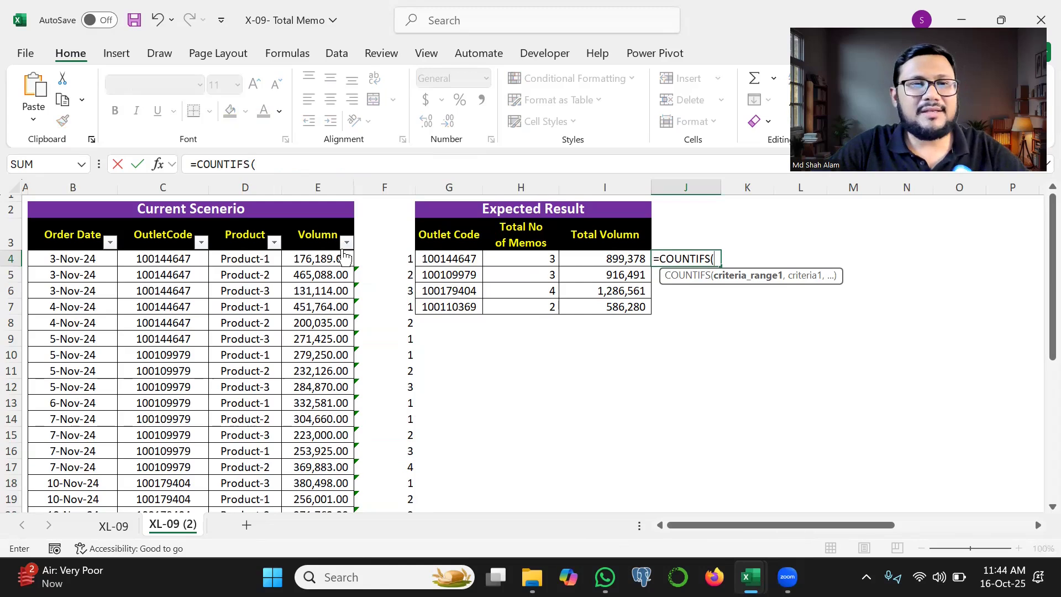
pyautogui.click(180, 257)
pyautogui.hotkey('ctrl', 'shift', 'Down')
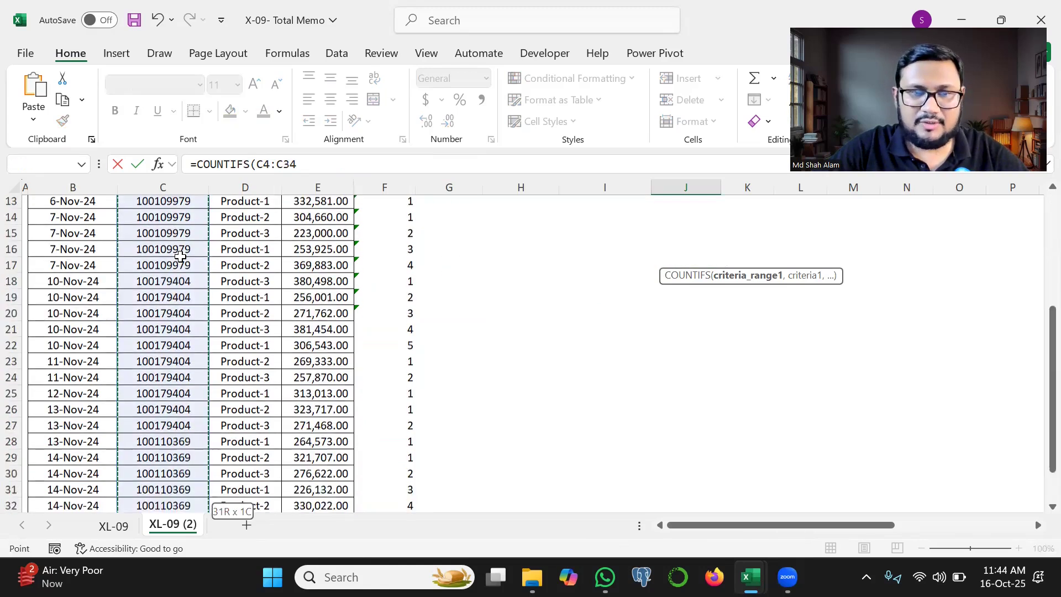
pyautogui.write(',')
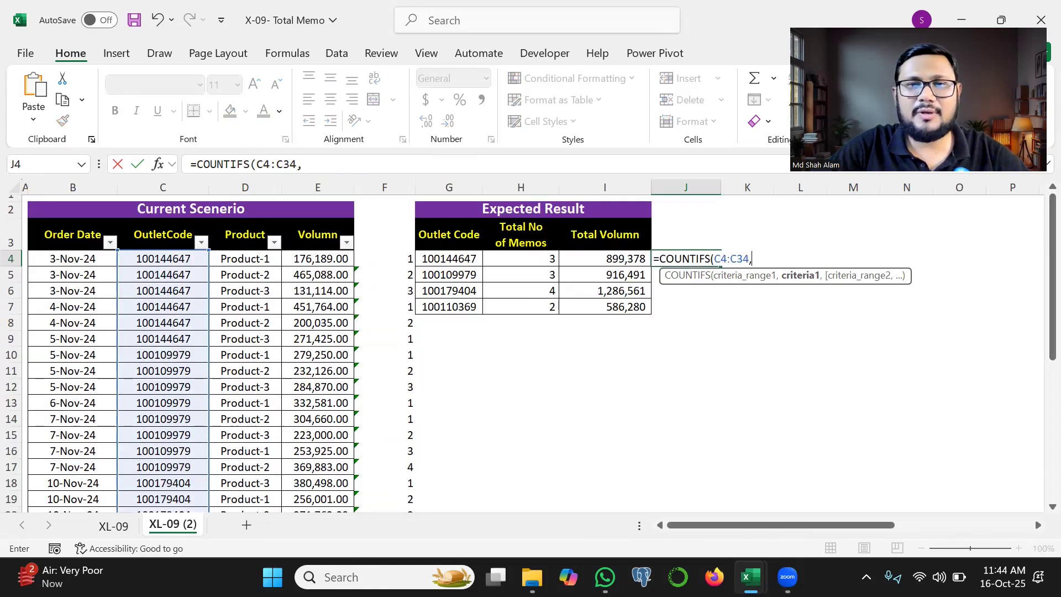
pyautogui.click(423, 258)
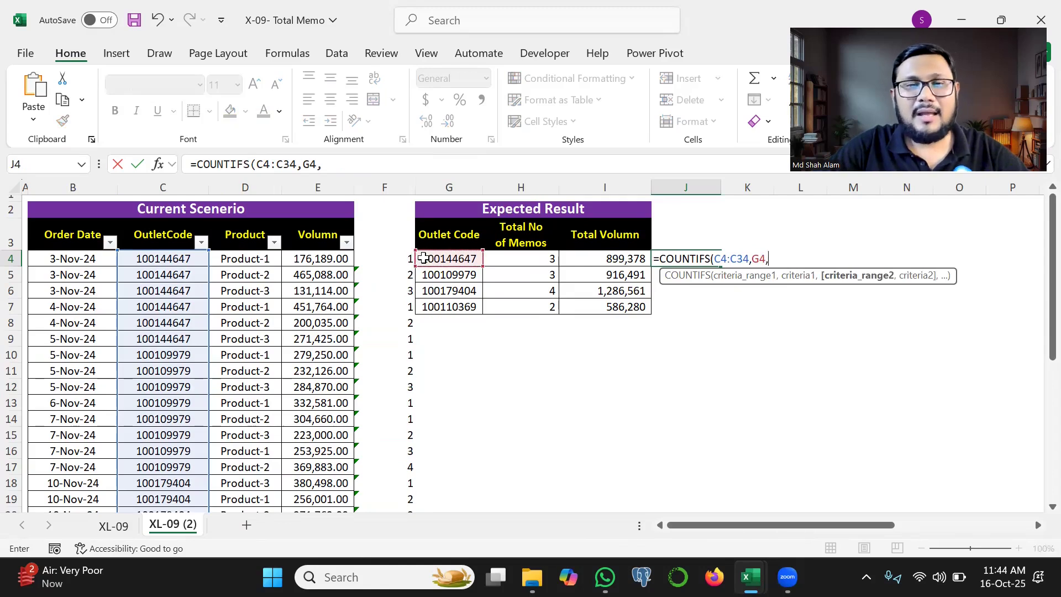
# Step: Add F4:F34 as the second criteria range with criterion 1 and enter the J4 formula
pyautogui.write(',')
pyautogui.click(397, 260)
pyautogui.hotkey('ctrl', 'shift', 'Down')
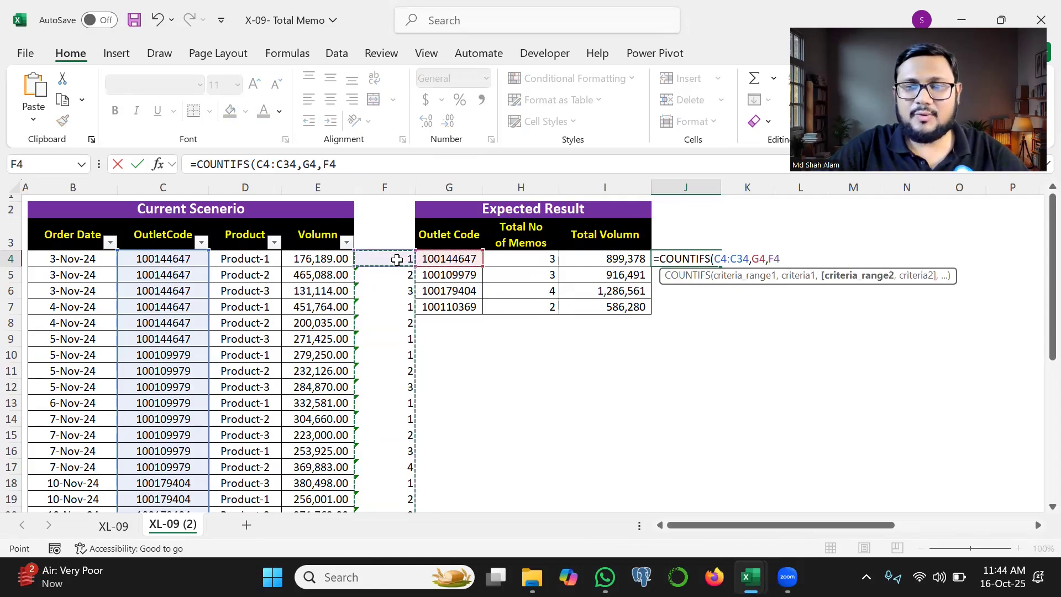
pyautogui.write(',')
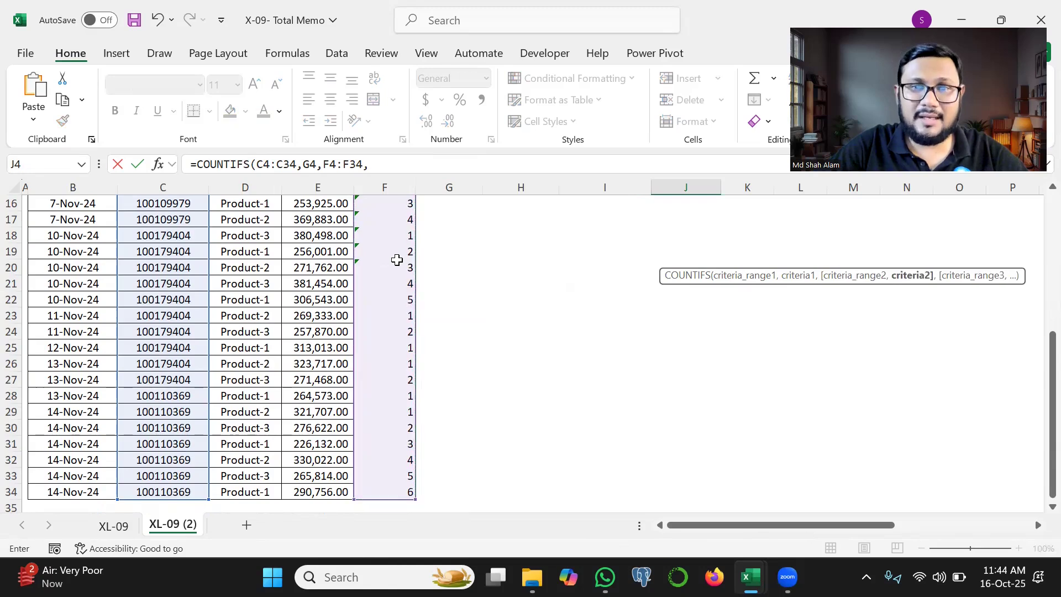
pyautogui.scroll(5, 1037, 308)
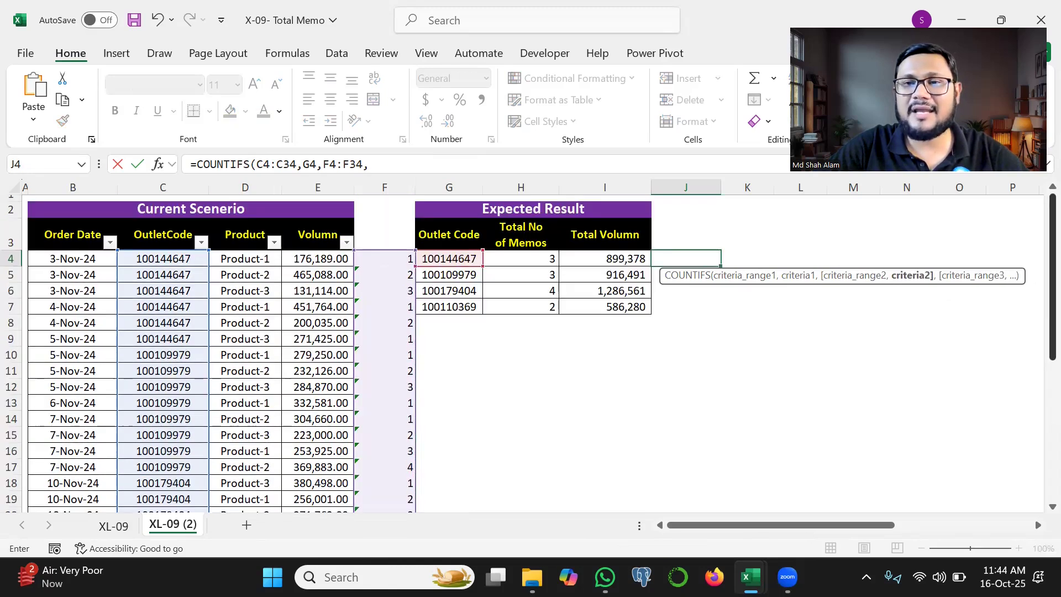
pyautogui.write('1')
pyautogui.moveTo(347, 269); pyautogui.dragTo(422, 255)
pyautogui.write(')')
pyautogui.press('Return')
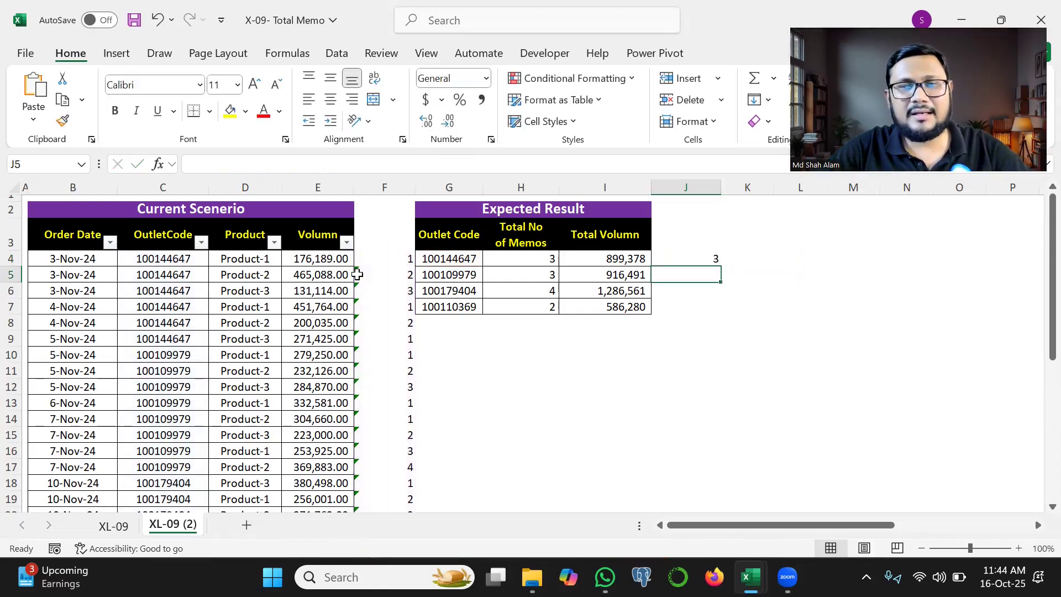
pyautogui.moveTo(714, 246)
pyautogui.mouseDown()
pyautogui.moveTo(668, 251)
pyautogui.moveTo(725, 275)
pyautogui.moveTo(712, 240)
pyautogui.mouseUp()
pyautogui.moveTo(436, 257); pyautogui.dragTo(475, 249)
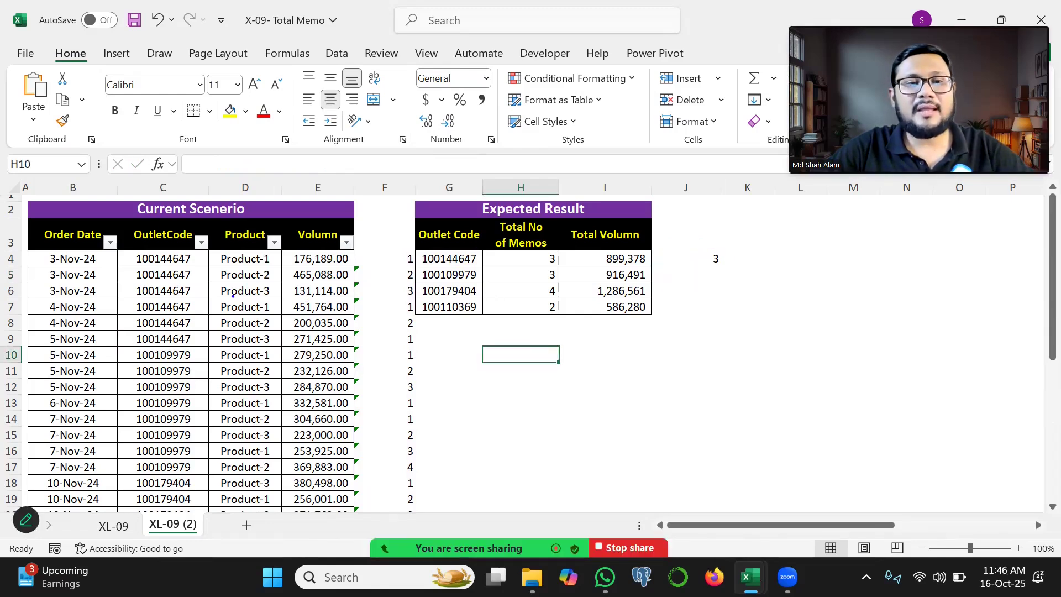
pyautogui.moveTo(233, 296)
pyautogui.mouseDown()
pyautogui.moveTo(381, 276)
pyautogui.moveTo(398, 262)
pyautogui.mouseUp()
pyautogui.press('Escape')
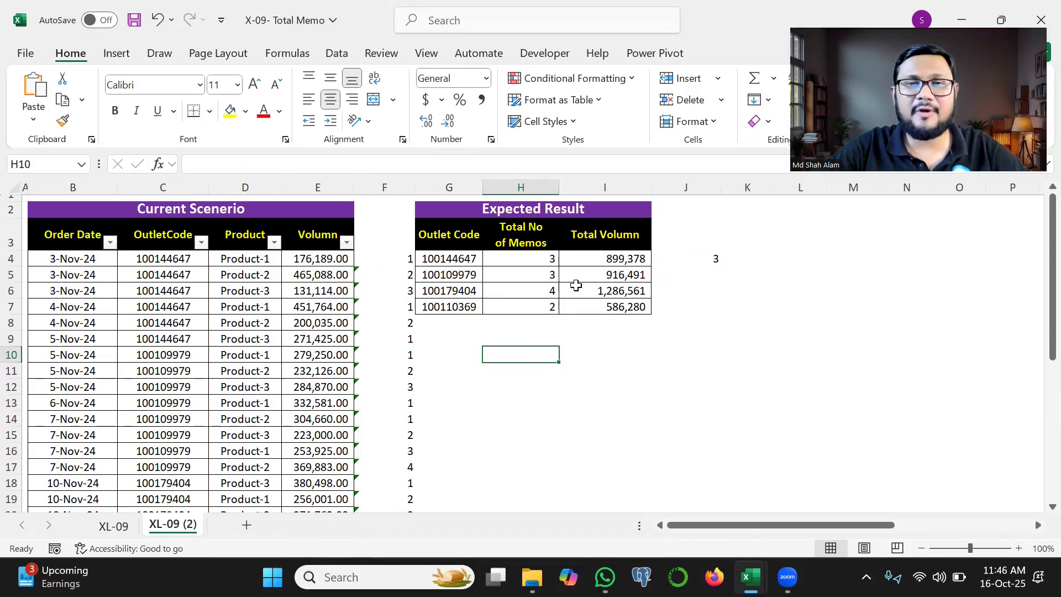
pyautogui.click(525, 341)
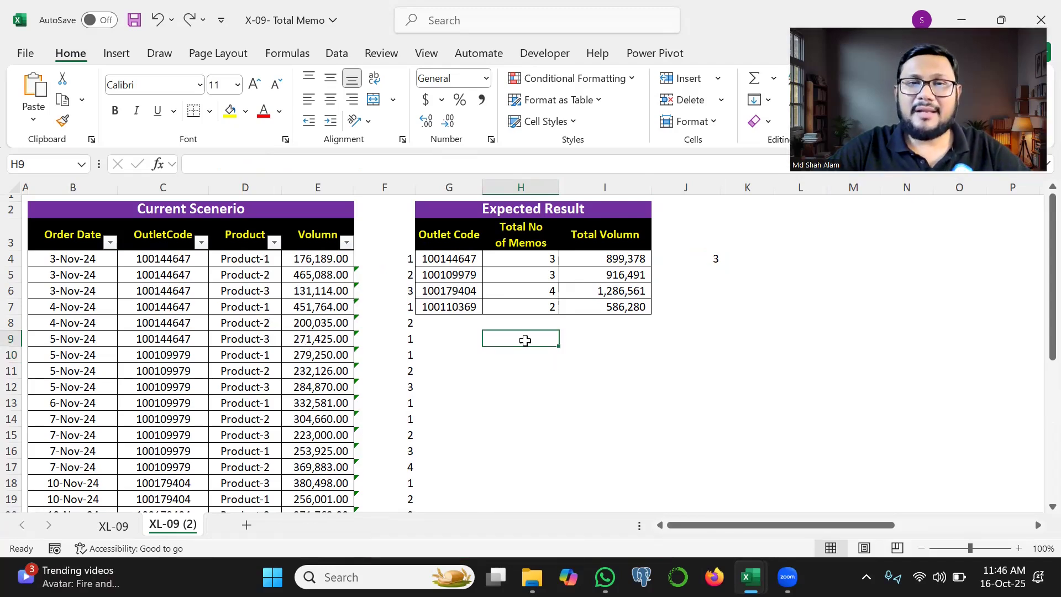
# Step: Insert a blank column before the Outlet Code column of the Expected Result table
pyautogui.click(430, 188)
pyautogui.rightClick(430, 192)
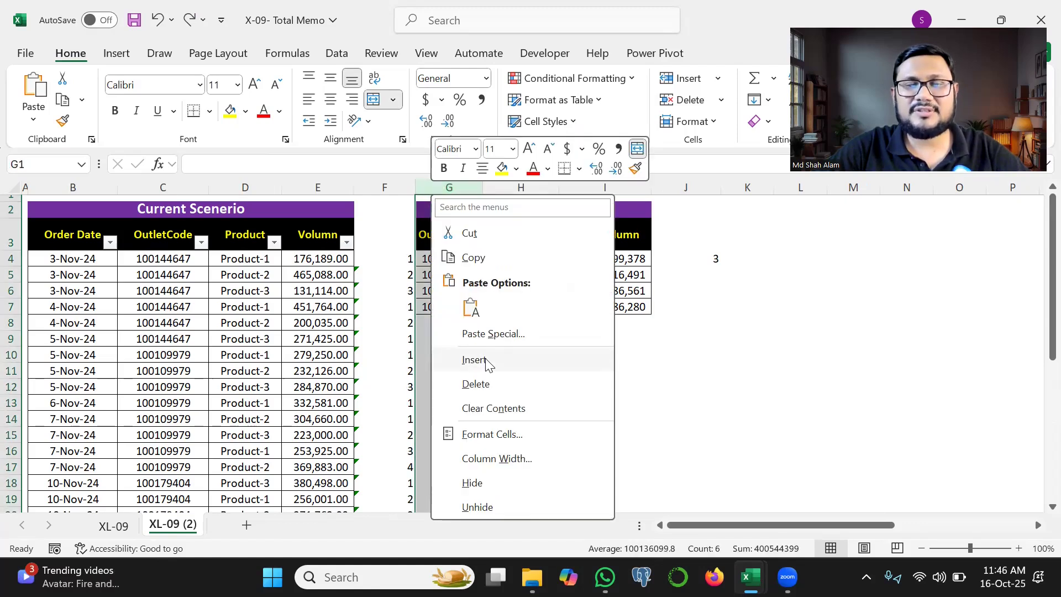
pyautogui.click(473, 359)
# Step: Start a formula in G4 that compares the order date range B4:B4 with B4 inside an opening parenthesis
pyautogui.click(436, 258)
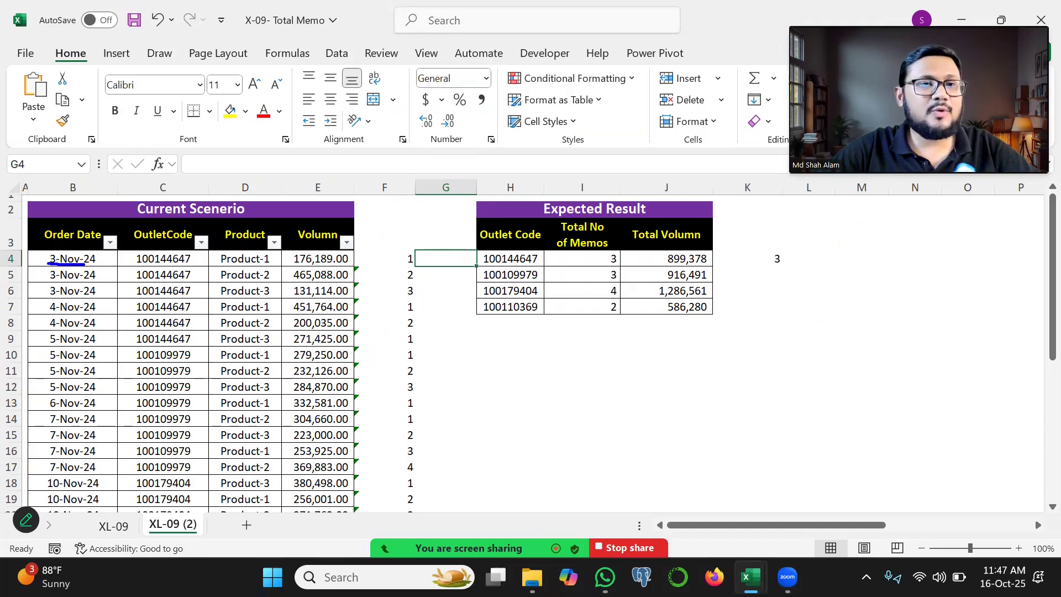
pyautogui.write('=')
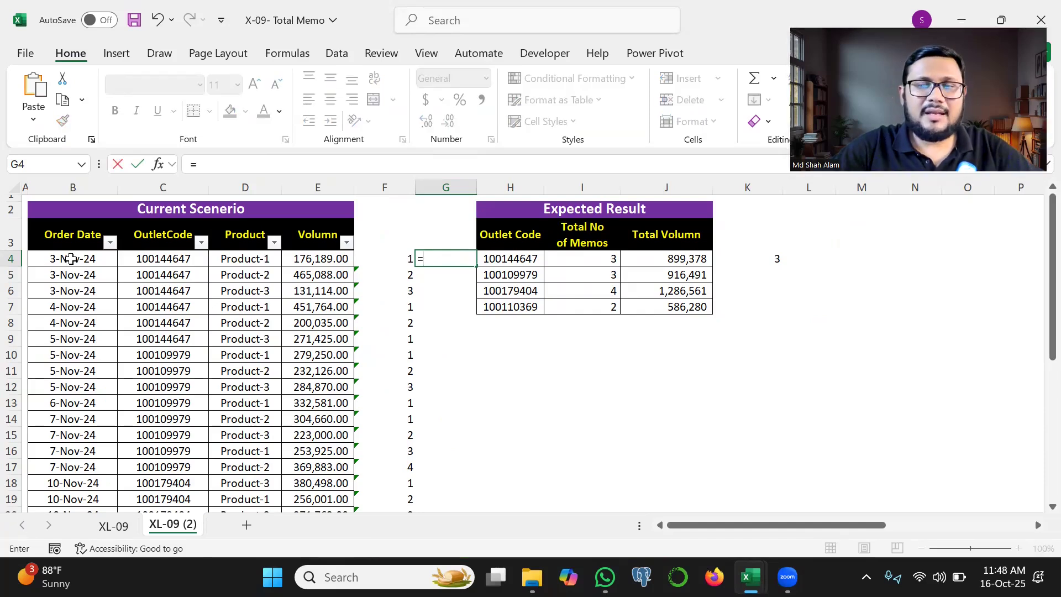
pyautogui.click(70, 259)
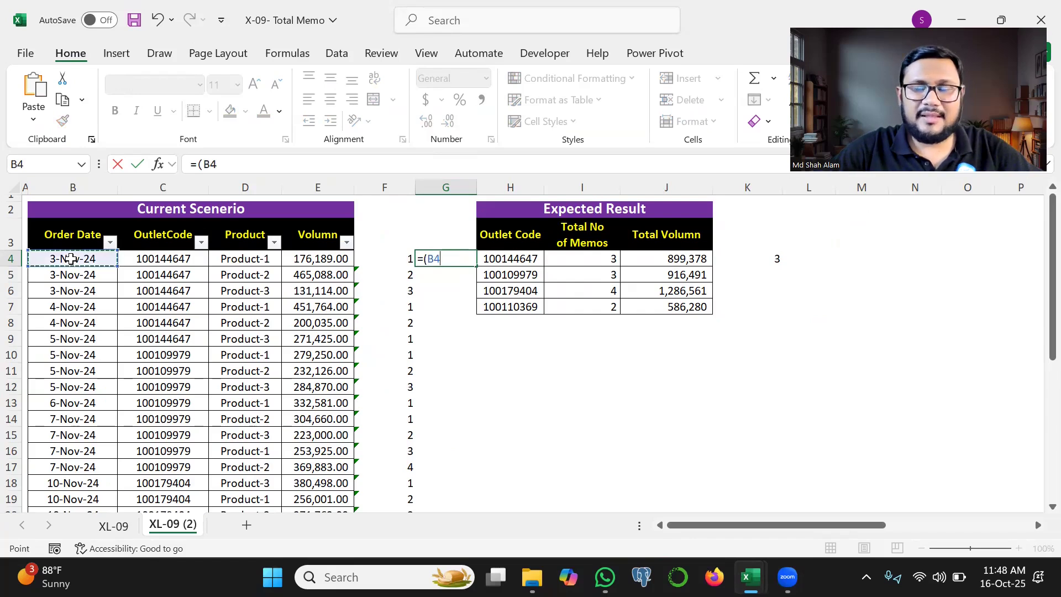
pyautogui.keyDown('shift'); pyautogui.click(70, 259); pyautogui.keyUp('shift')
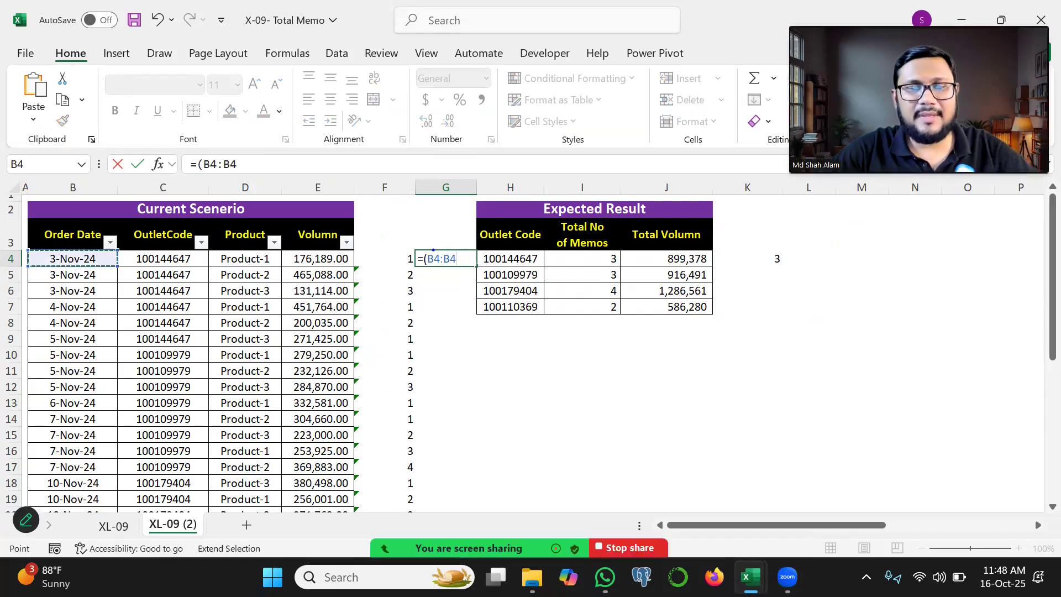
pyautogui.write('=')
pyautogui.click(87, 257)
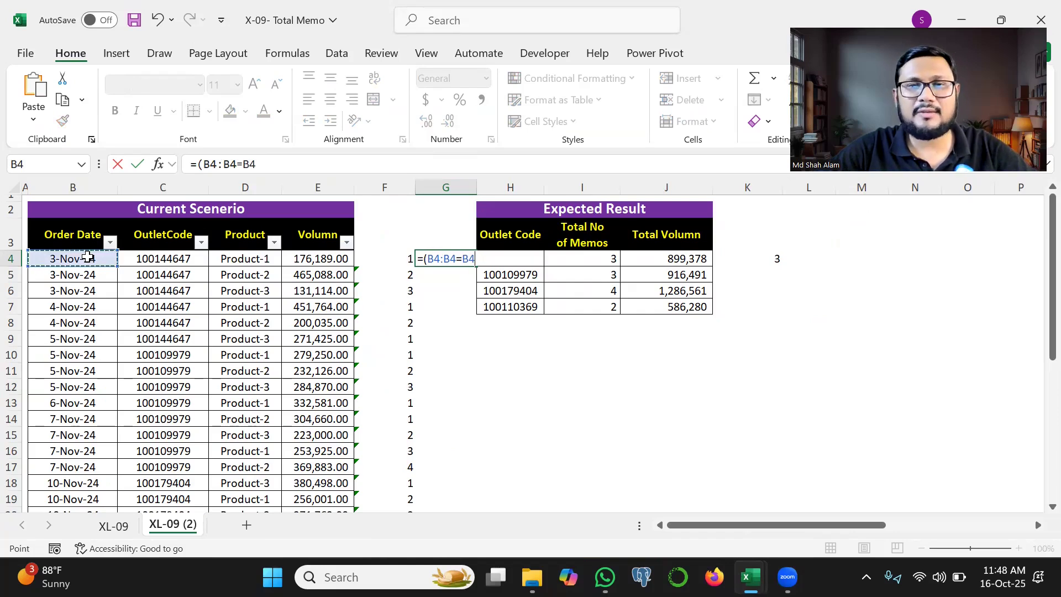
# Step: Make the start cell of the G4 range absolute as $B$4, close the parenthesis and enter the formula
pyautogui.doubleClick(434, 259)
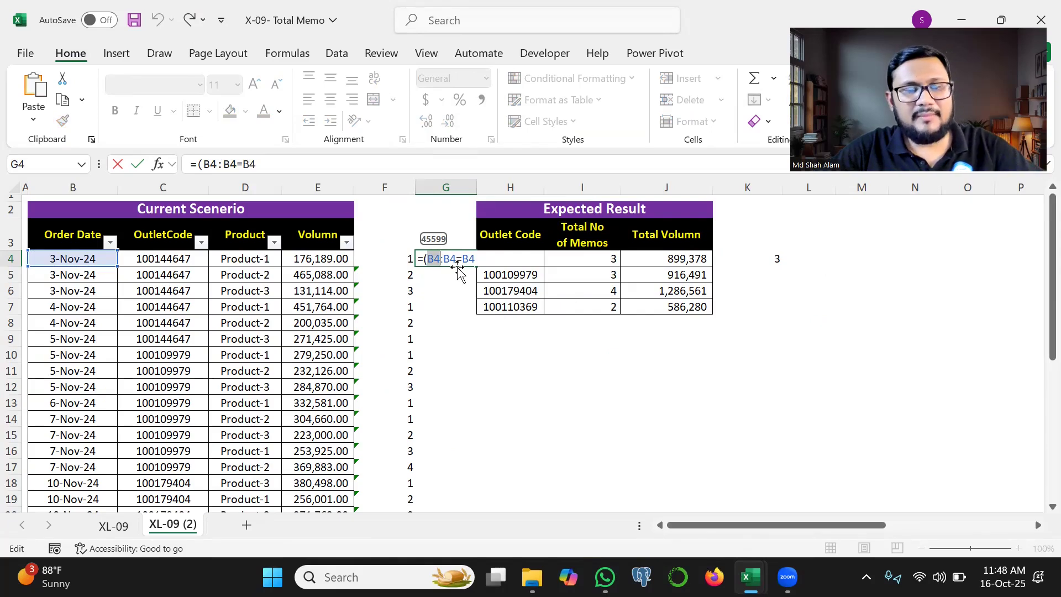
pyautogui.press('F4')
pyautogui.click(493, 260)
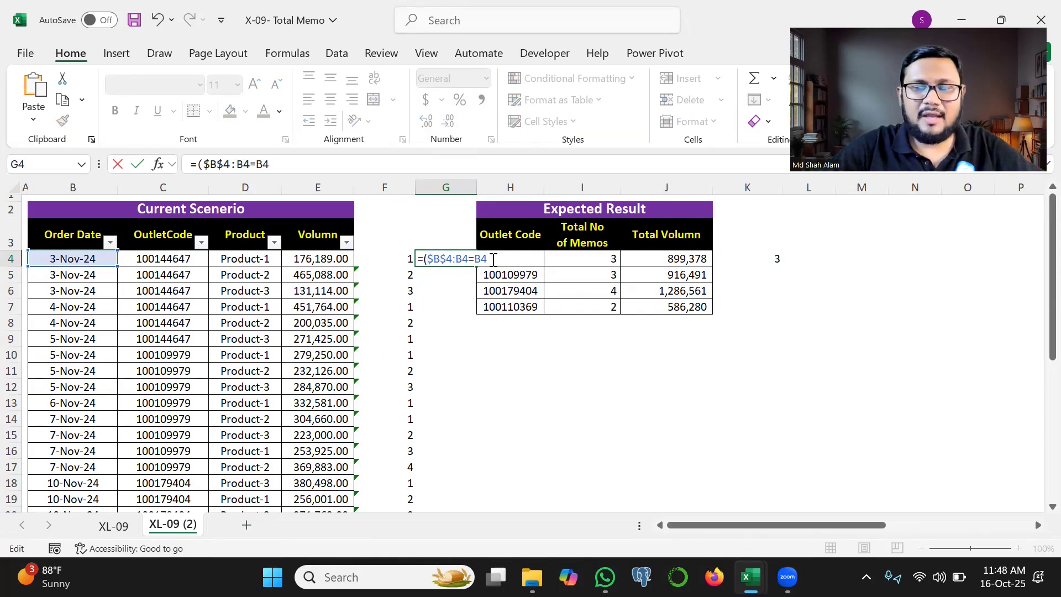
pyautogui.write(')')
pyautogui.press('Return')
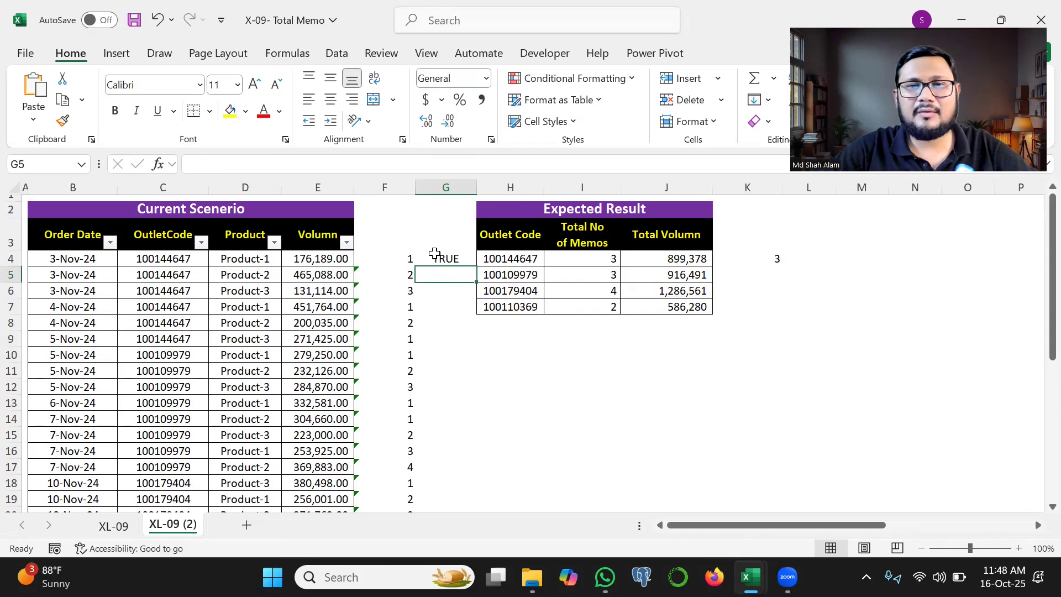
# Step: Fill the date comparison formula from G4 down to G6
pyautogui.click(434, 254)
pyautogui.moveTo(476, 266); pyautogui.dragTo(455, 297)
pyautogui.hotkey('ctrl', '2')
pyautogui.moveTo(41, 280)
pyautogui.mouseDown()
pyautogui.moveTo(96, 281)
pyautogui.moveTo(54, 267)
pyautogui.mouseUp()
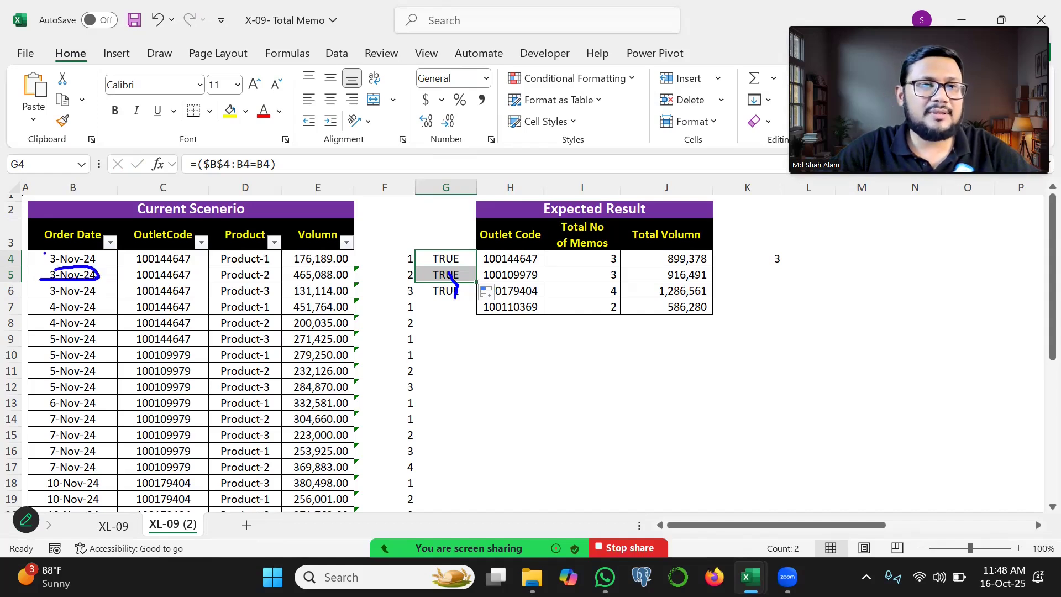
pyautogui.press('Escape')
# Step: Extend the G4 formula by multiplying the condition ($B$4:B4=B4) by a pasted copy of itself
pyautogui.doubleClick(440, 259)
pyautogui.click(505, 258)
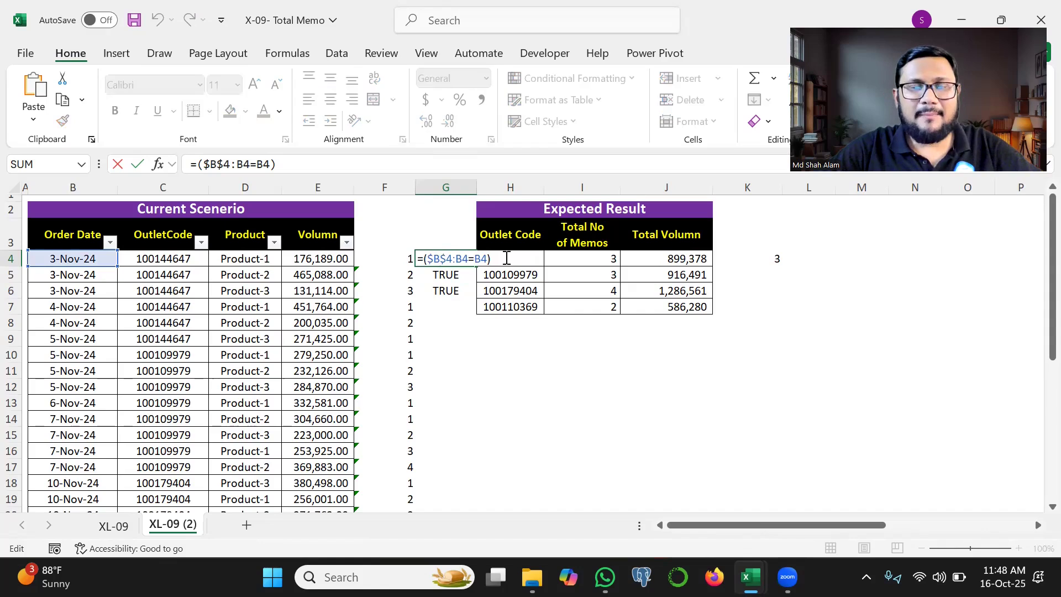
pyautogui.write('*')
pyautogui.moveTo(424, 257); pyautogui.dragTo(493, 260)
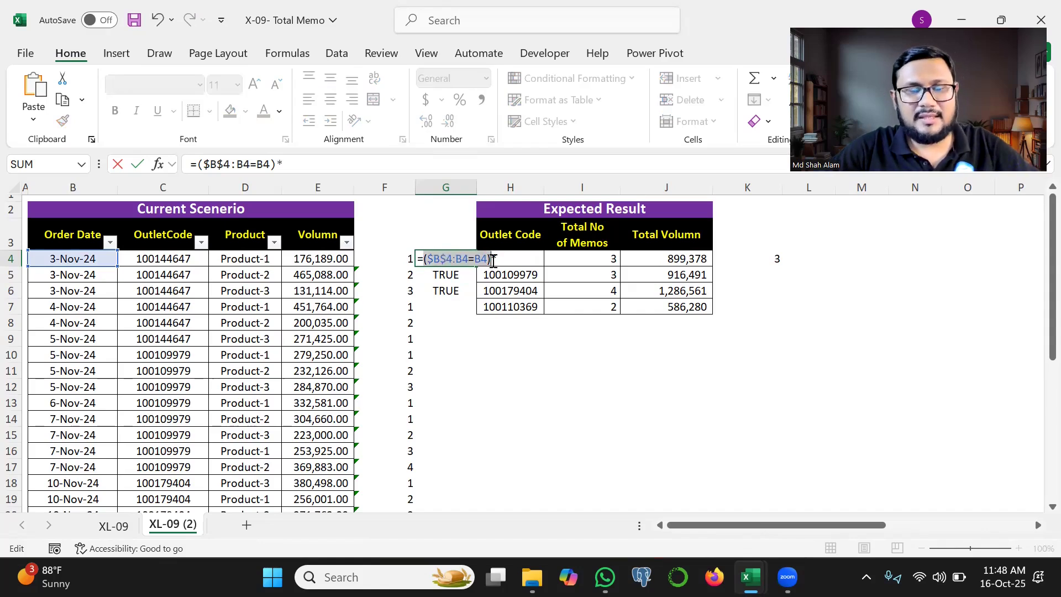
pyautogui.hotkey('ctrl', 'c')
pyautogui.click(507, 258)
pyautogui.hotkey('ctrl', 'v')
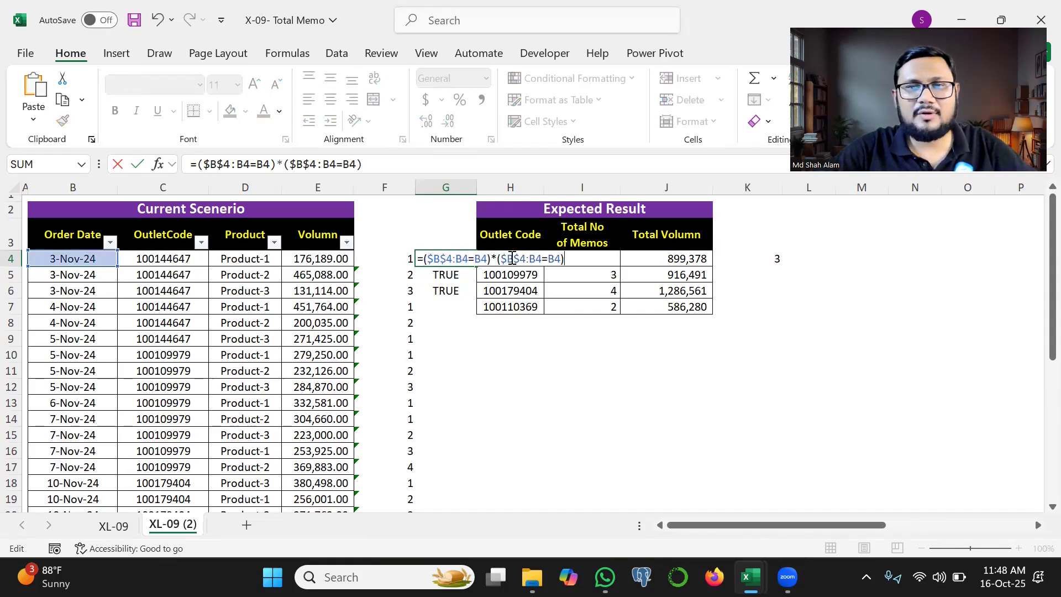
# Step: Change the copied condition to the outlet code column as ($C$4:C4=C4) and enter the G4 formula
pyautogui.click(513, 258)
pyautogui.press('BackSpace')
pyautogui.write('c')
pyautogui.click(536, 259)
pyautogui.press('BackSpace')
pyautogui.write('c')
pyautogui.click(551, 258)
pyautogui.press('BackSpace')
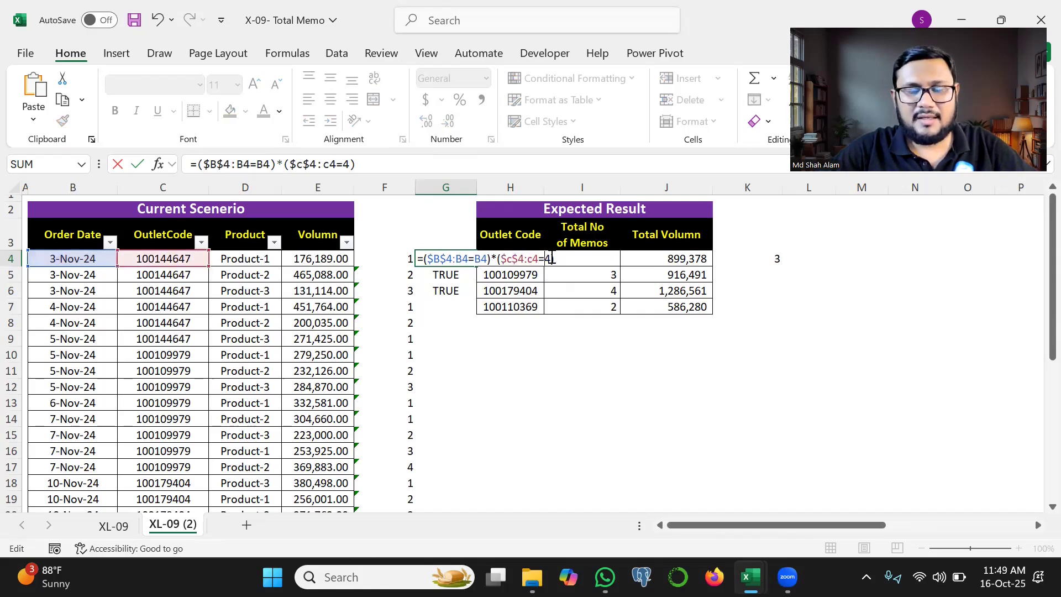
pyautogui.write('c')
pyautogui.press('Return')
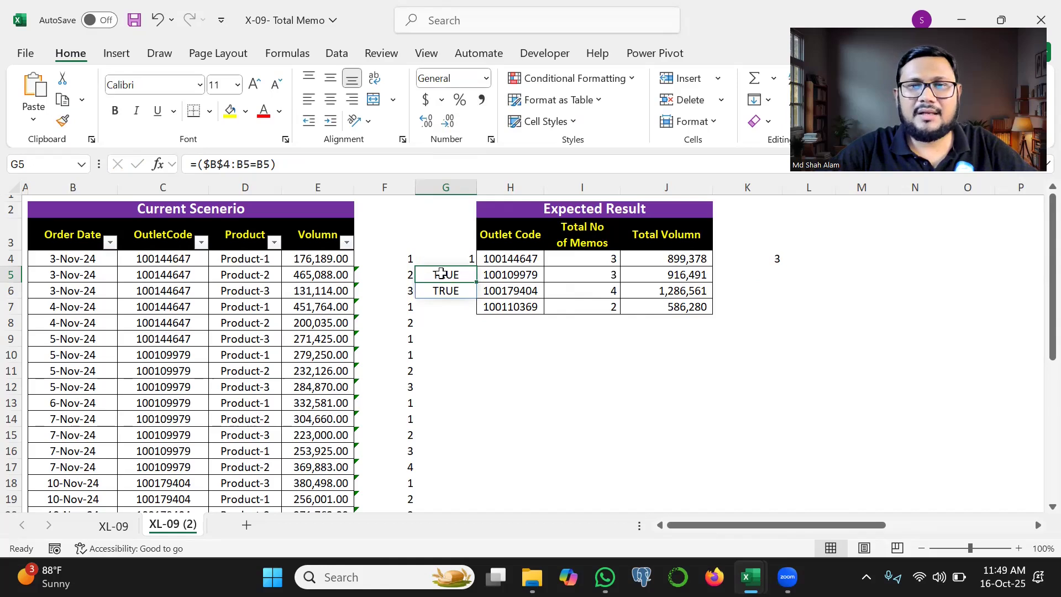
# Step: Fill the two-condition product formula from G4 down to G6
pyautogui.click(448, 258)
pyautogui.moveTo(474, 266); pyautogui.dragTo(462, 300)
pyautogui.press('Escape')
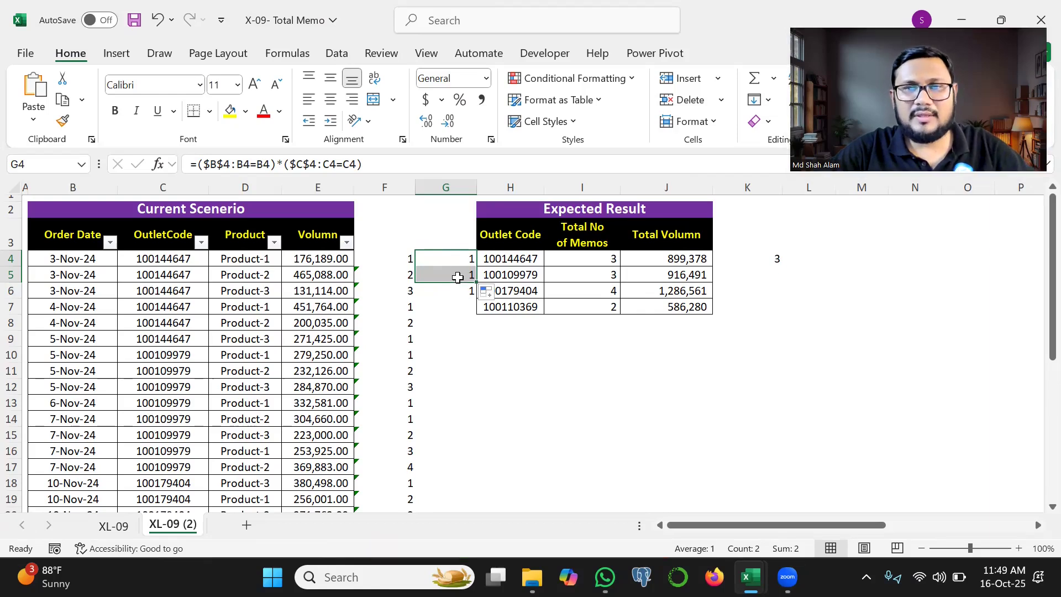
# Step: Wrap the two multiplied conditions in G4 in a SUM function and enter the formula
pyautogui.doubleClick(462, 257)
pyautogui.moveTo(462, 258)
pyautogui.mouseDown()
pyautogui.moveTo(410, 266)
pyautogui.moveTo(423, 260)
pyautogui.mouseUp()
pyautogui.click(423, 260)
pyautogui.write('sum(')
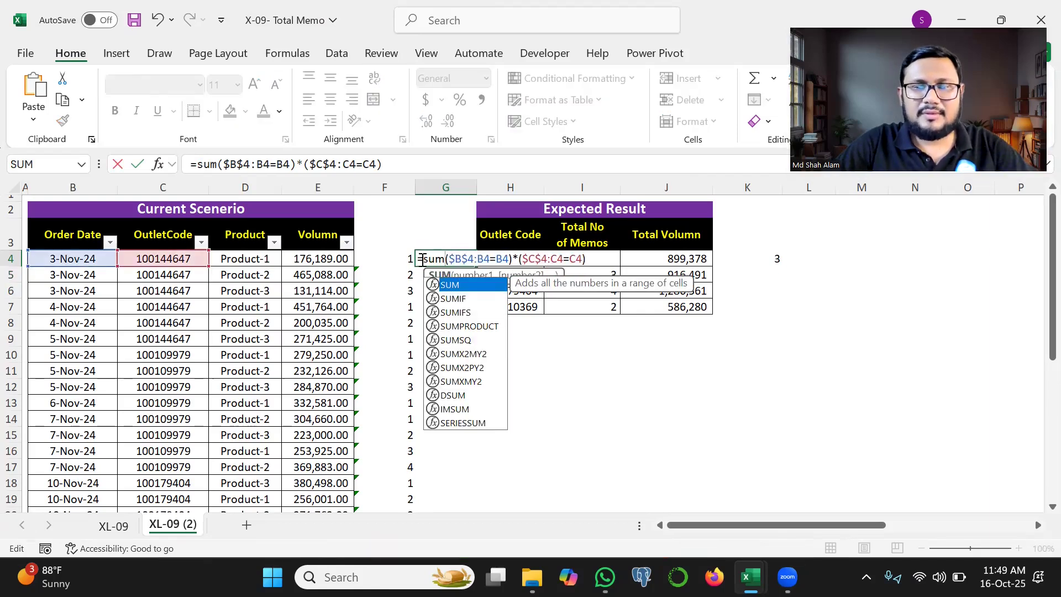
pyautogui.click(600, 259)
pyautogui.write(')')
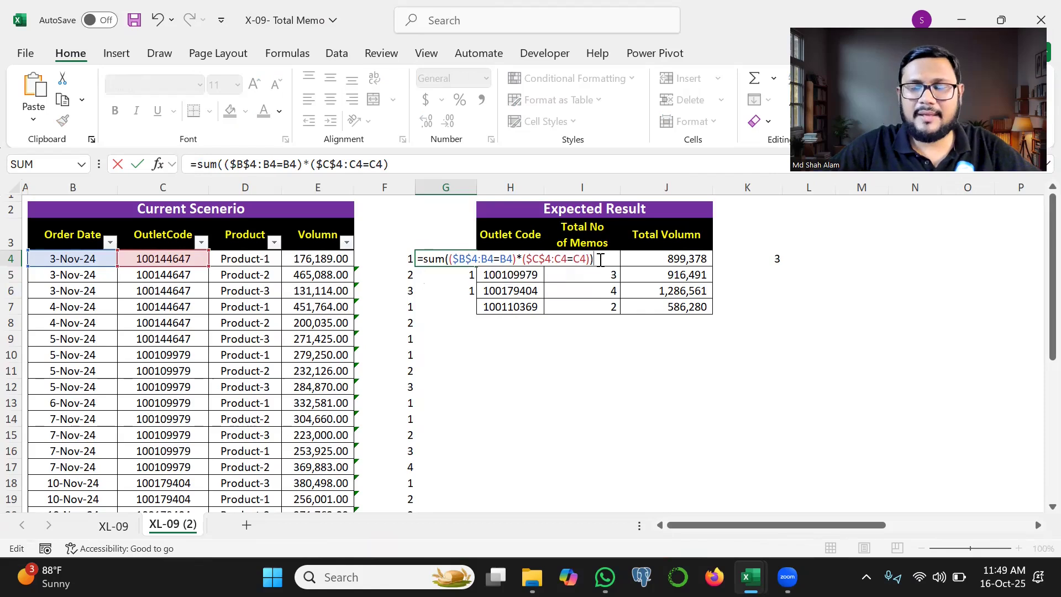
pyautogui.hotkey('ctrl', 'Return')
# Step: Fill the SUM formula from G4 down column G for all data rows and review the formula in G4
pyautogui.moveTo(475, 266); pyautogui.dragTo(474, 286)
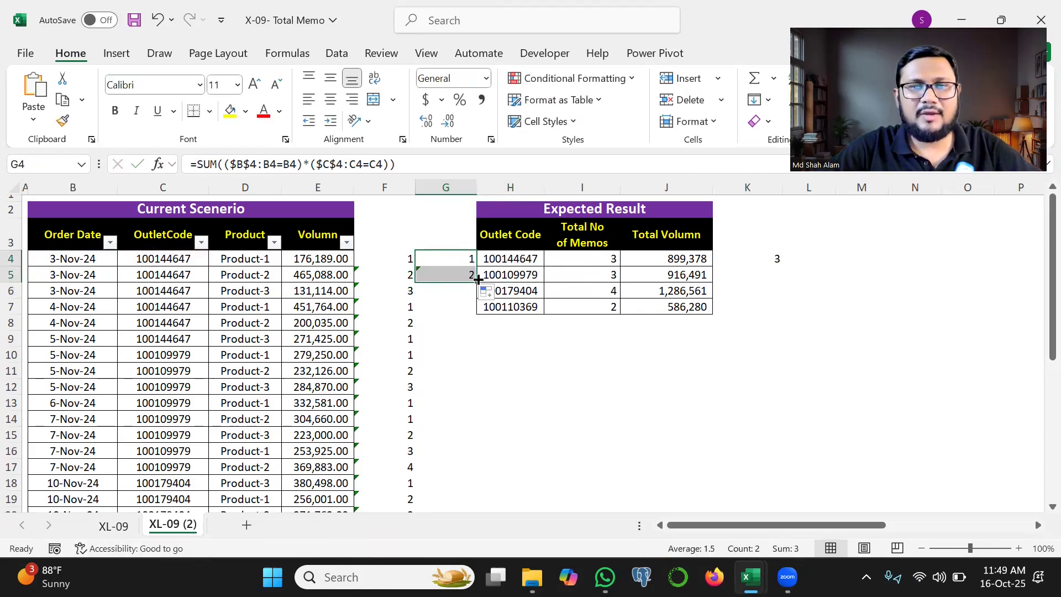
pyautogui.doubleClick(479, 279)
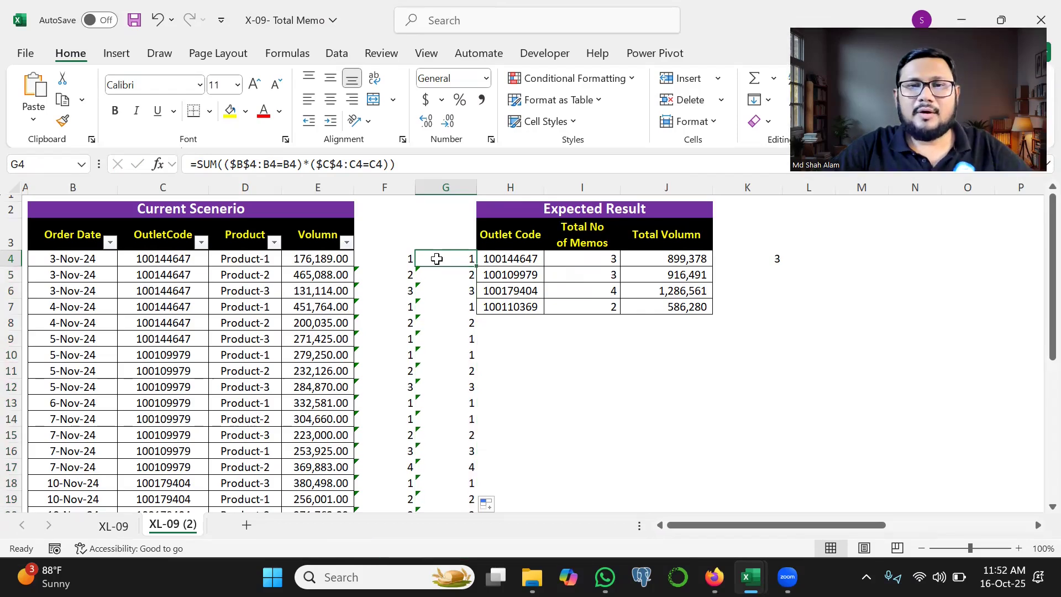
pyautogui.doubleClick(433, 258)
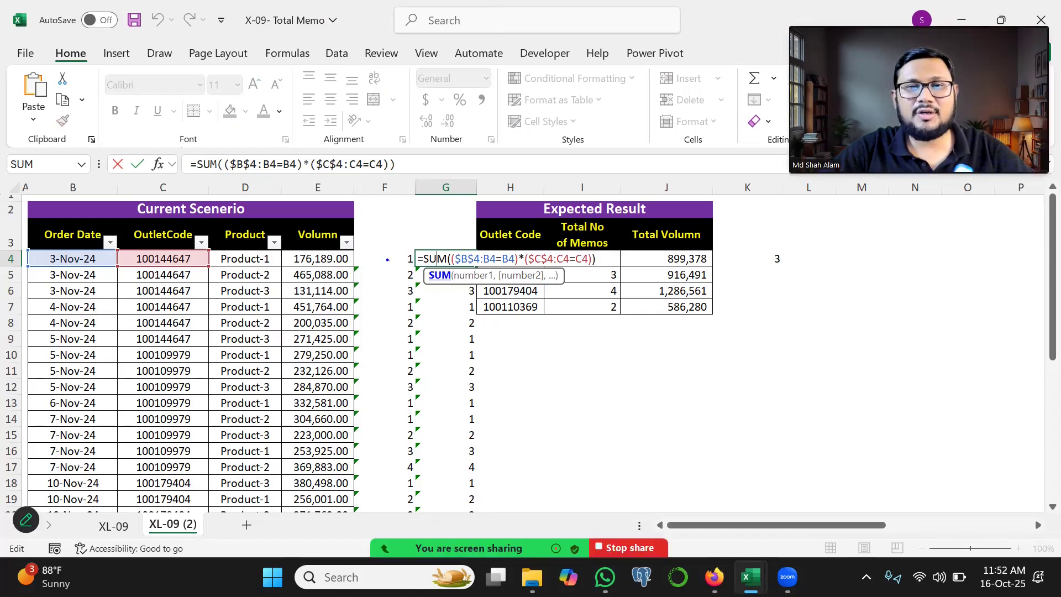
pyautogui.moveTo(392, 263); pyautogui.dragTo(424, 245)
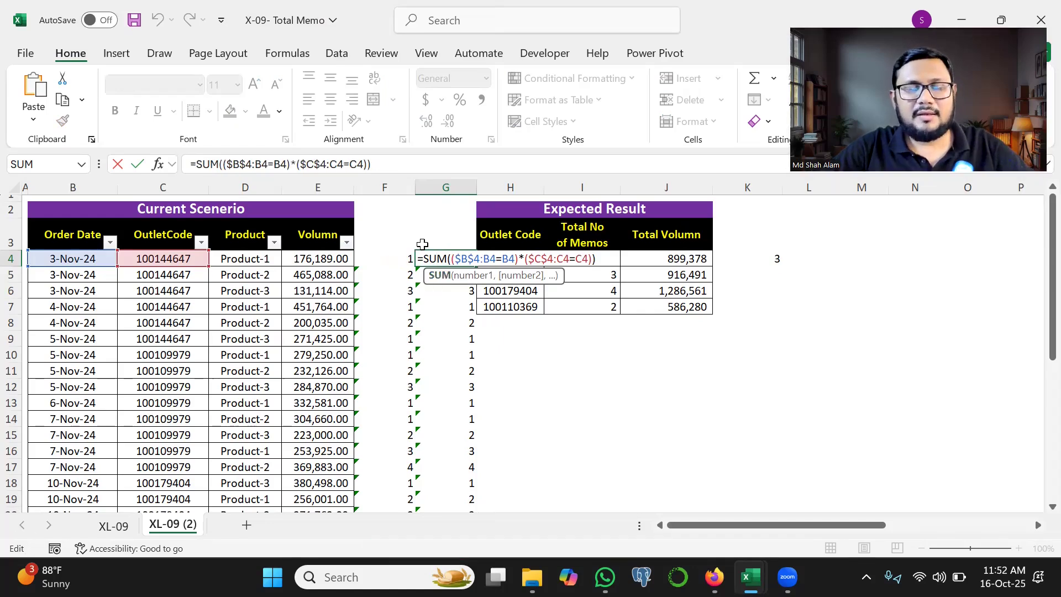
pyautogui.press('Escape')
# Step: Start a MAP formula in I9 with the order dates B4:B34 and outlet codes C4:C34 as its arrays
pyautogui.click(558, 341)
pyautogui.write('=map')
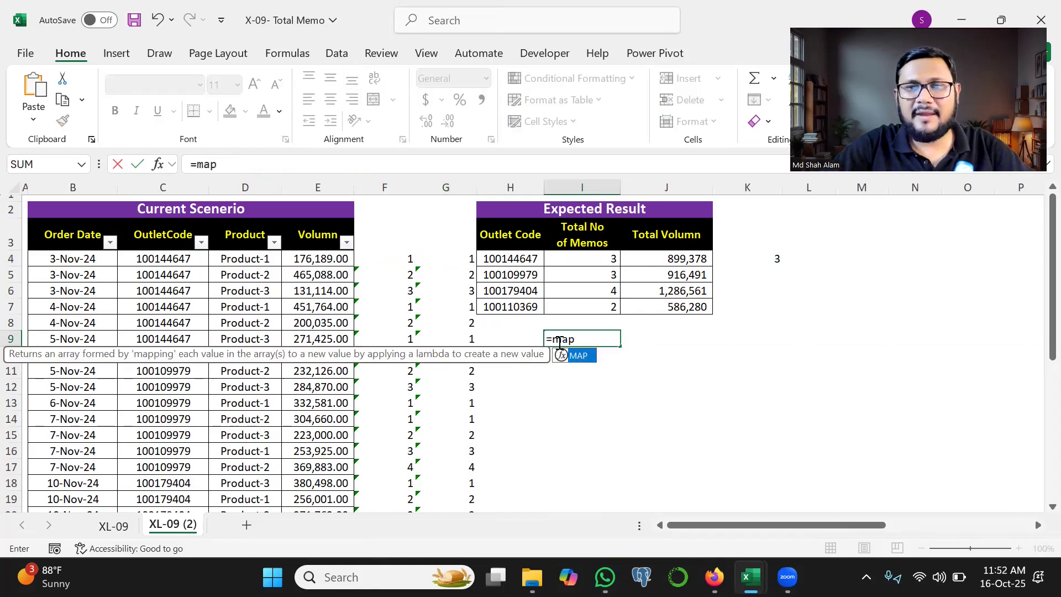
pyautogui.press('Tab')
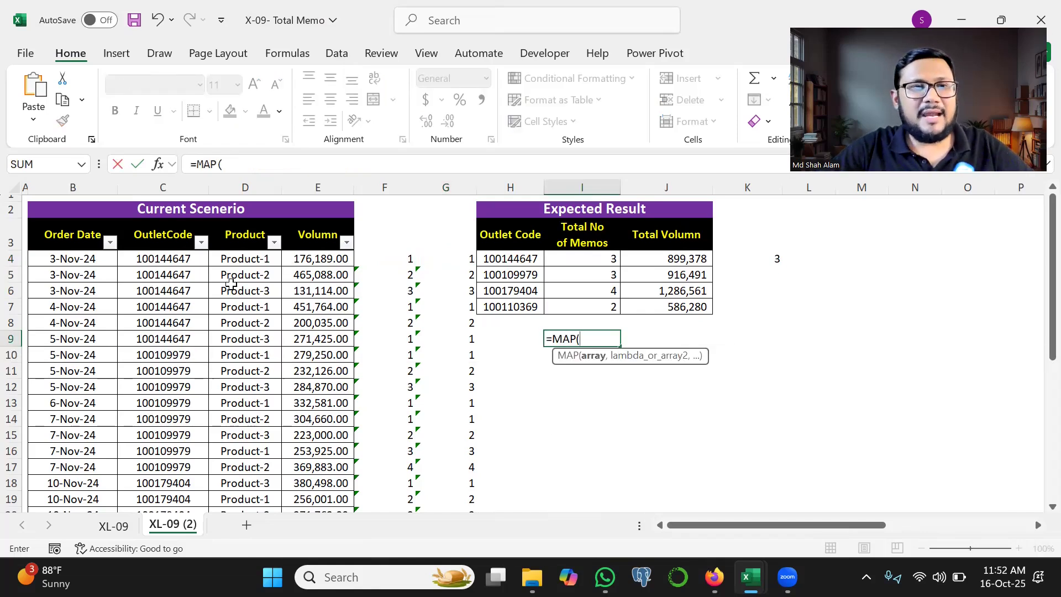
pyautogui.click(97, 255)
pyautogui.hotkey('ctrl', 'shift', 'Down')
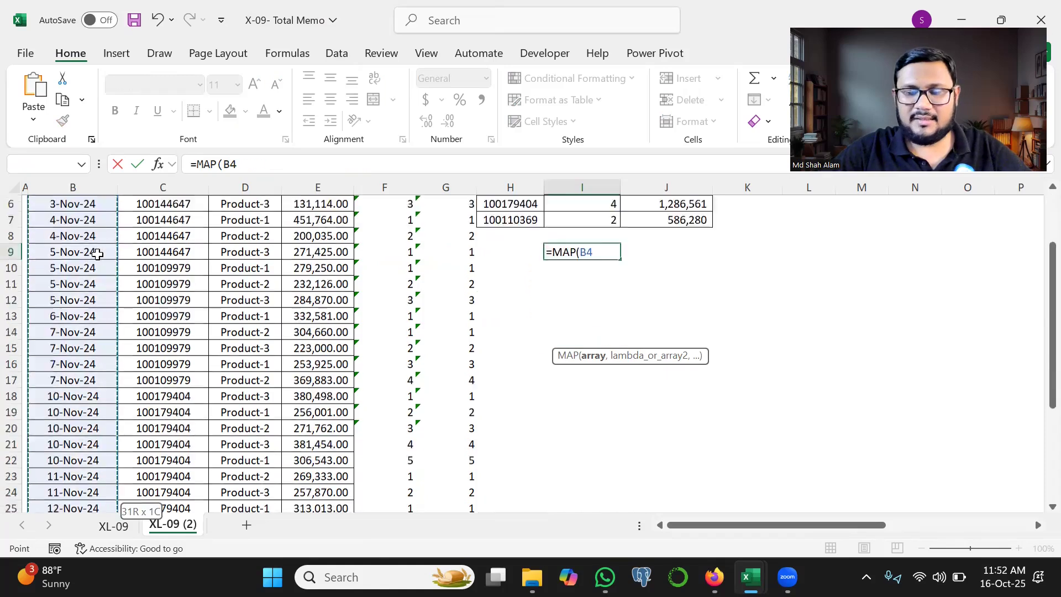
pyautogui.write(',')
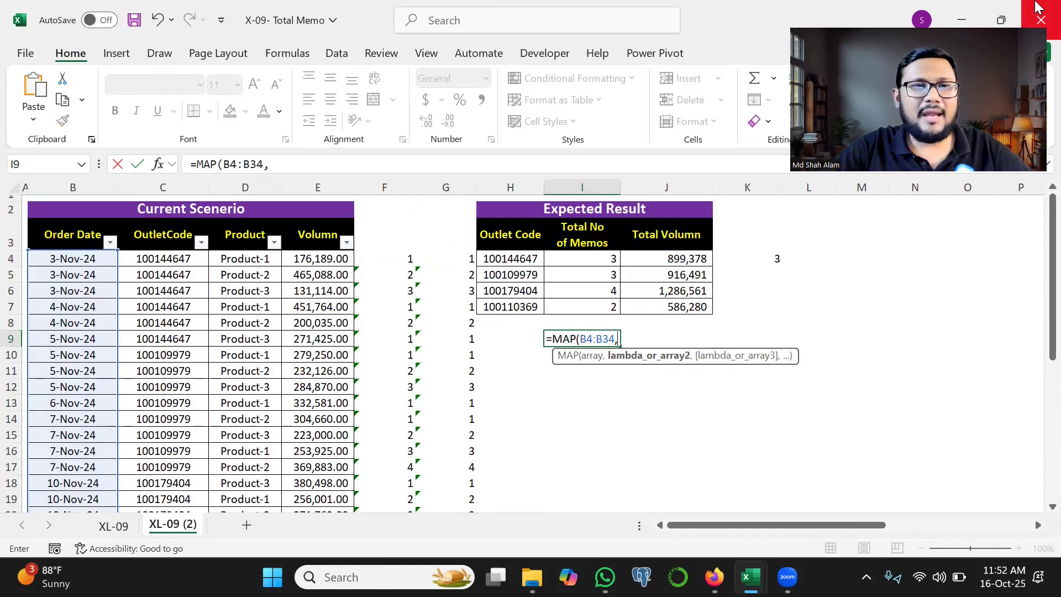
pyautogui.click(171, 257)
pyautogui.hotkey('ctrl', 'shift', 'Down')
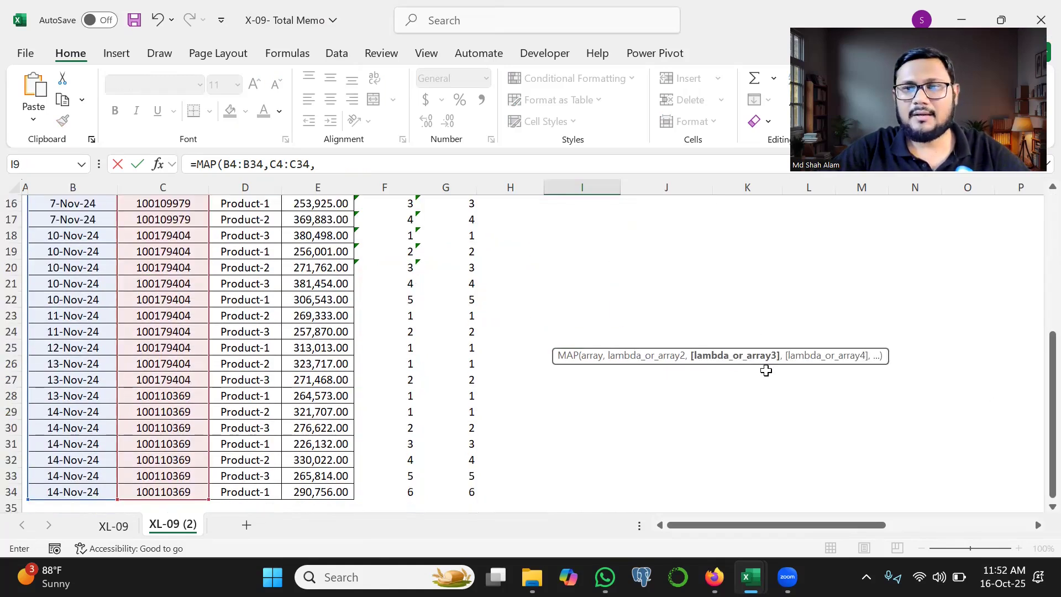
# Step: Add a LAMBDA with parameters x and y to the MAP formula and keep the incomplete formula in I9 as text
pyautogui.write(',Lam')
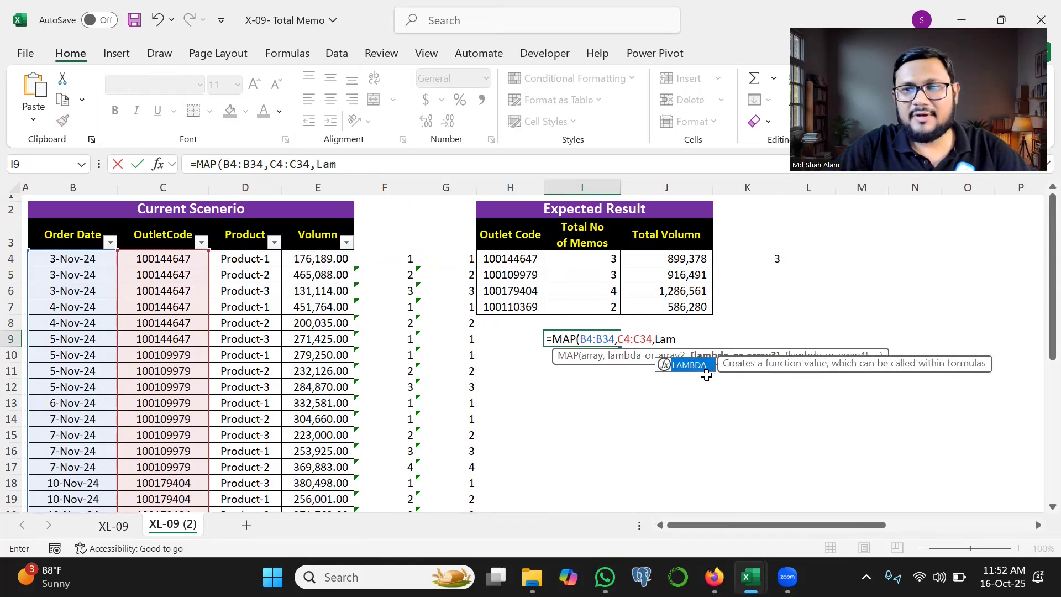
pyautogui.press('Tab')
pyautogui.moveTo(710, 340)
pyautogui.mouseDown()
pyautogui.moveTo(608, 305)
pyautogui.moveTo(623, 355)
pyautogui.mouseUp()
pyautogui.write('x,y,')
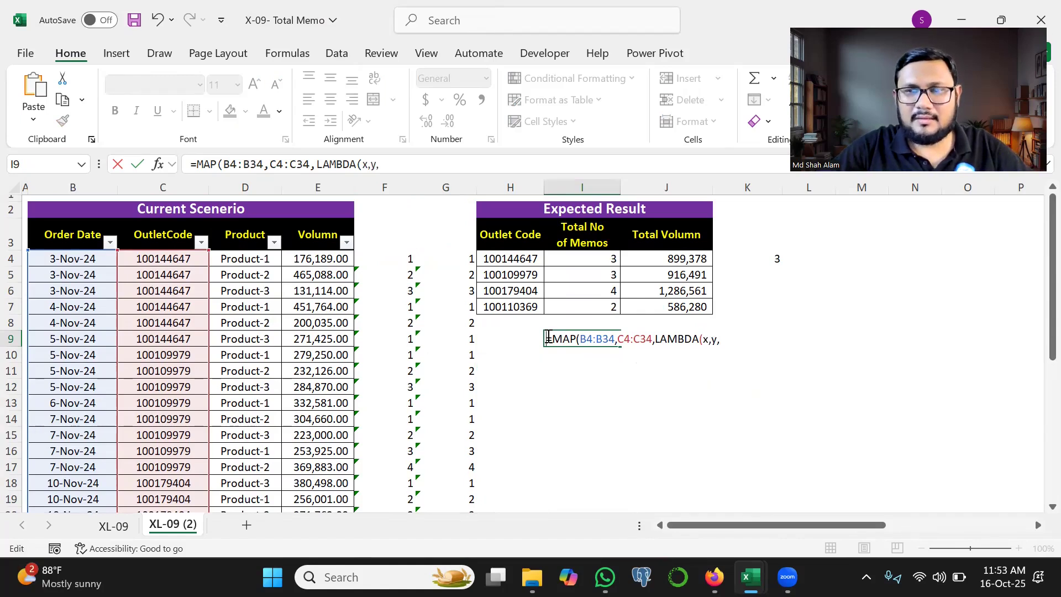
pyautogui.press('Return')
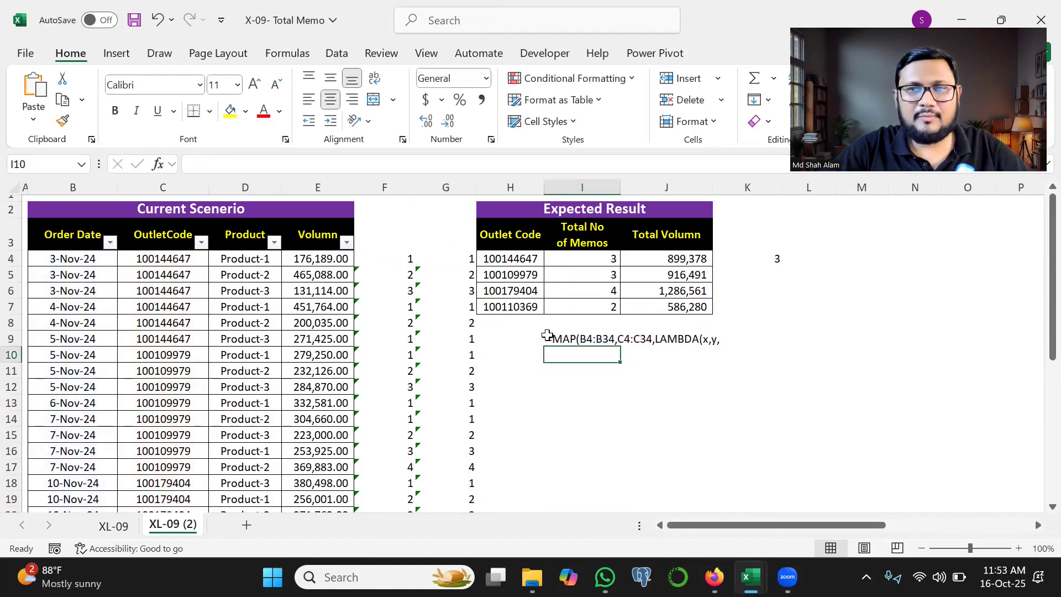
# Step: Reuse G4's SUM expression as the LAMBDA calculation in I9, changing its date condition to ($B$4:x=x)
pyautogui.doubleClick(433, 259)
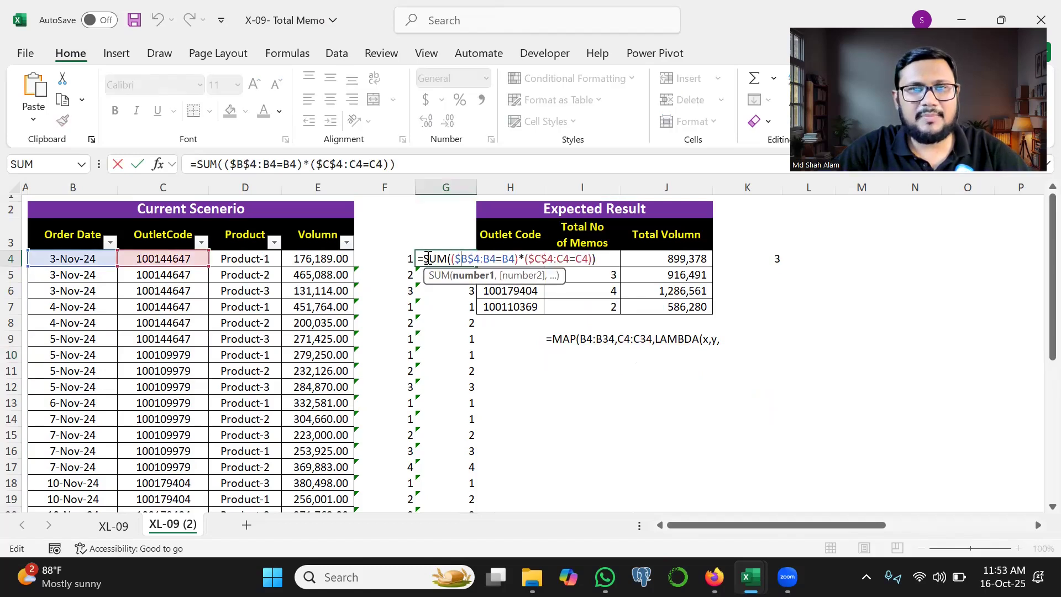
pyautogui.doubleClick(554, 338)
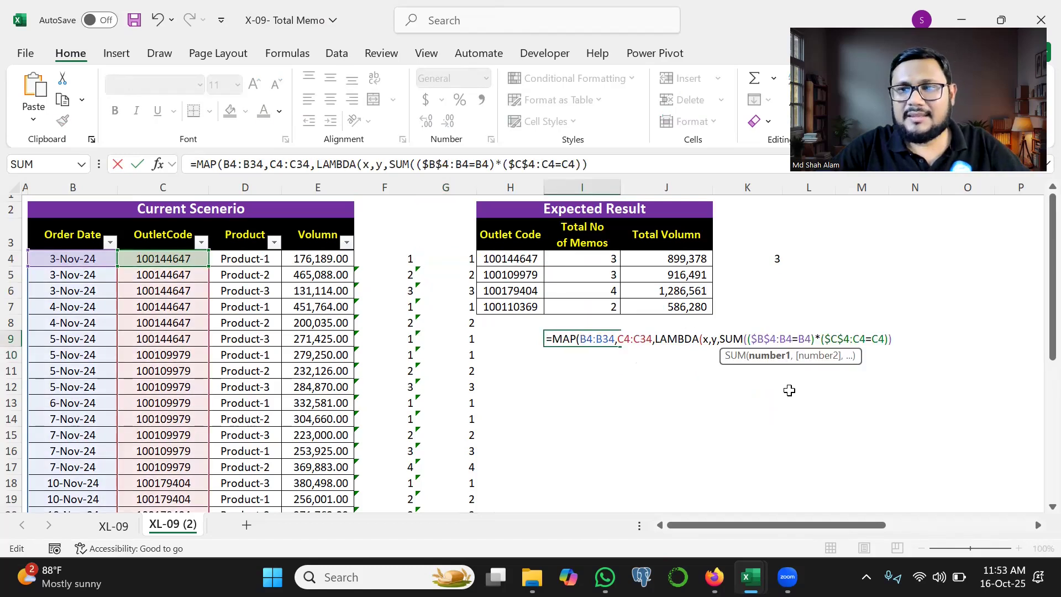
pyautogui.press('BackSpace')
pyautogui.press('BackSpace')
pyautogui.write('x=B4)*($C$4:C4=C4')
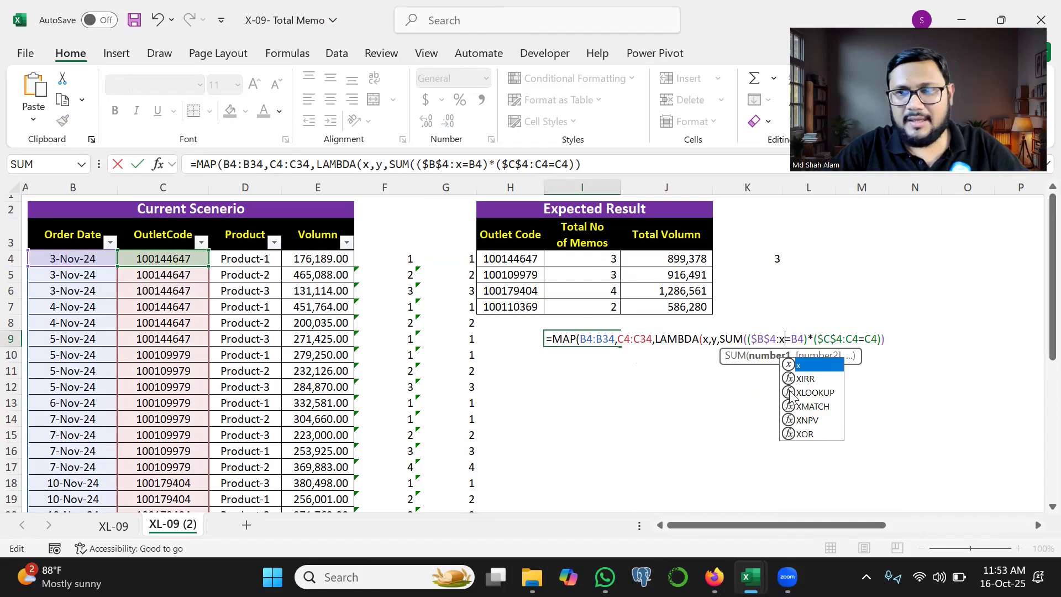
pyautogui.click(803, 339)
pyautogui.press('BackSpace')
pyautogui.press('BackSpace')
pyautogui.write('x')
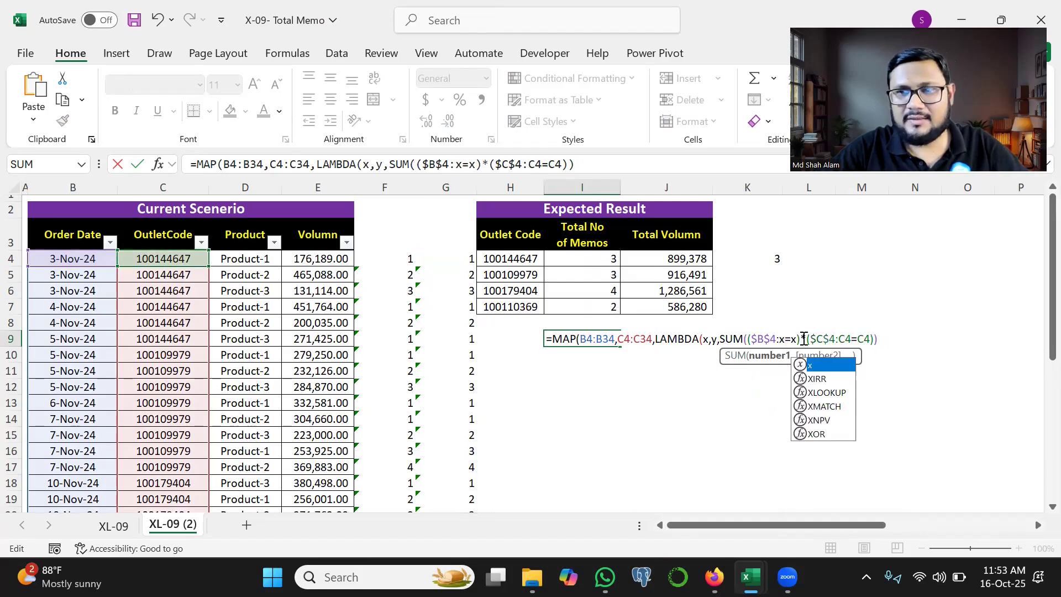
# Step: Change the outlet code condition in the LAMBDA to ($C$4:y=y), close the brackets and enter the MAP formula in I9
pyautogui.click(851, 338)
pyautogui.press('BackSpace')
pyautogui.press('BackSpace')
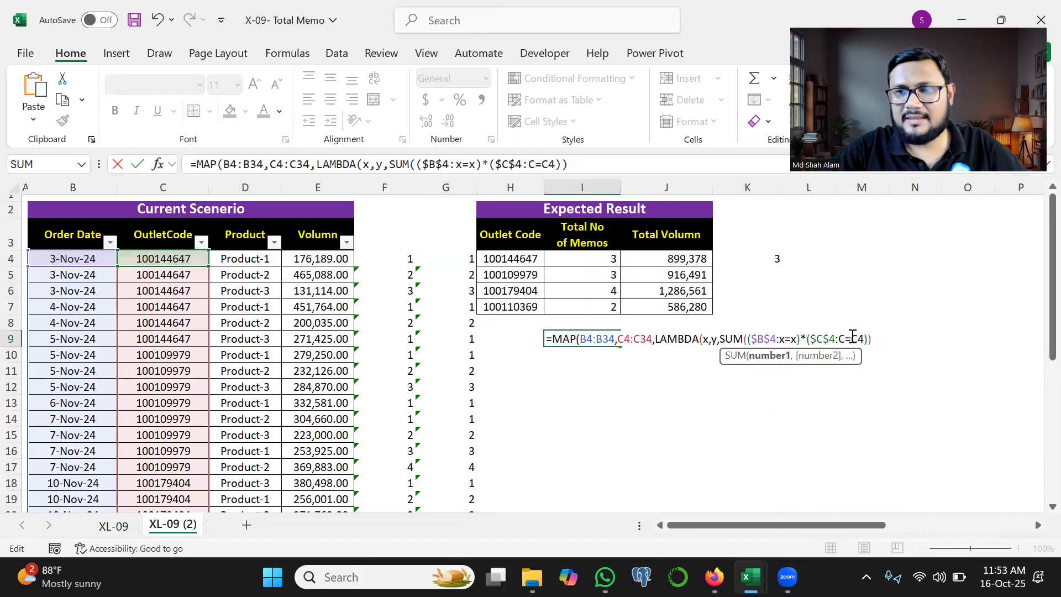
pyautogui.write('y')
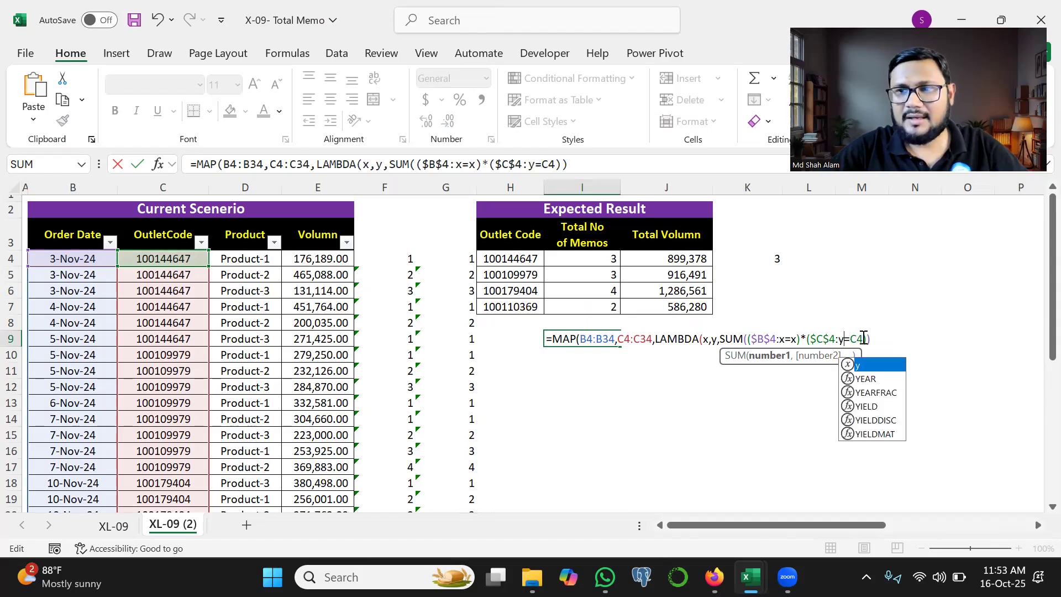
pyautogui.click(864, 339)
pyautogui.press('BackSpace')
pyautogui.press('BackSpace')
pyautogui.write('y')
pyautogui.click(869, 340)
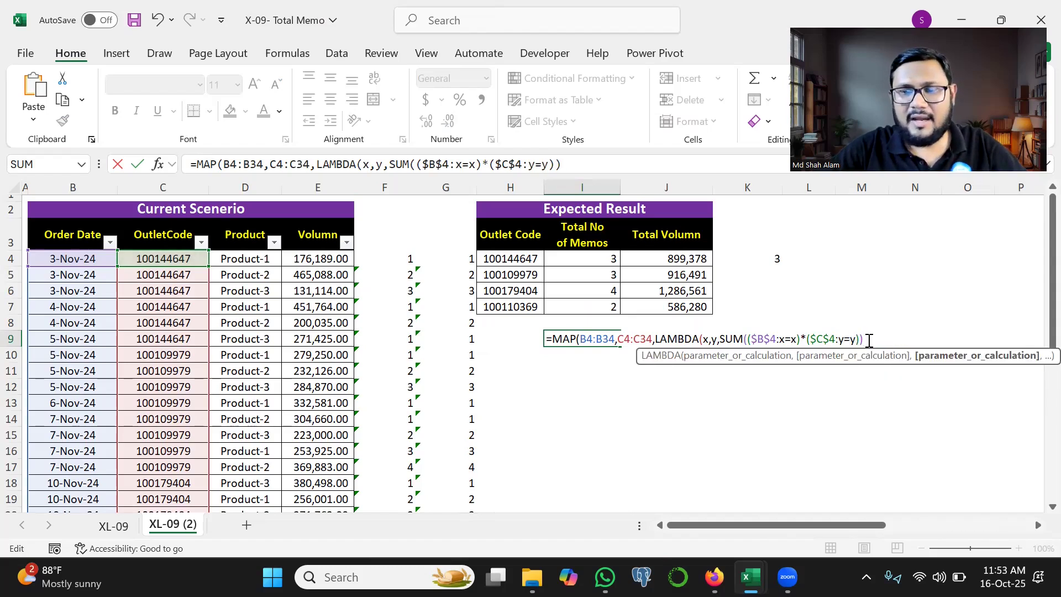
pyautogui.press('Return')
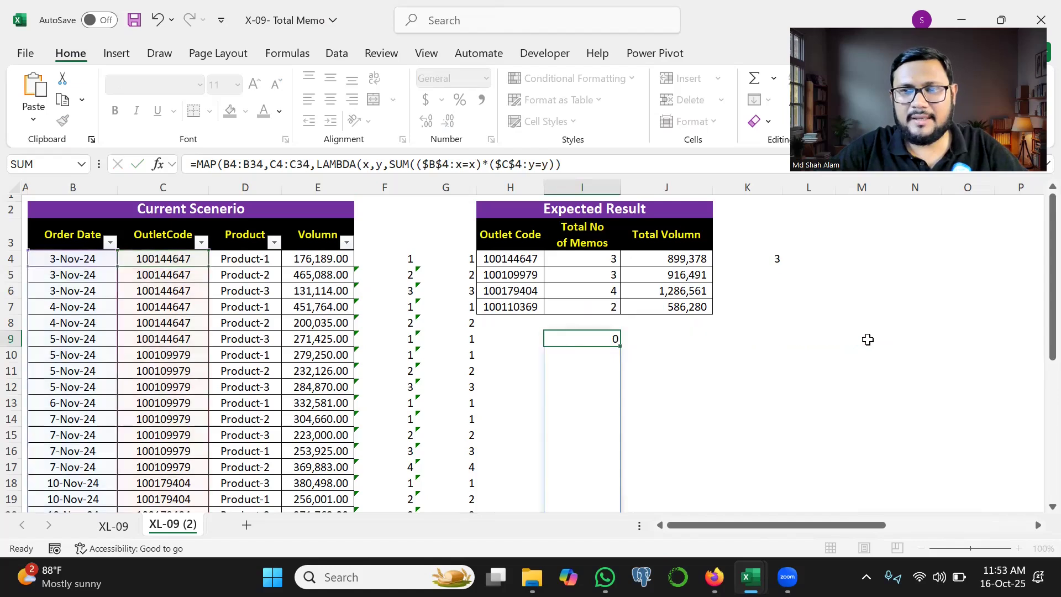
pyautogui.click(592, 340)
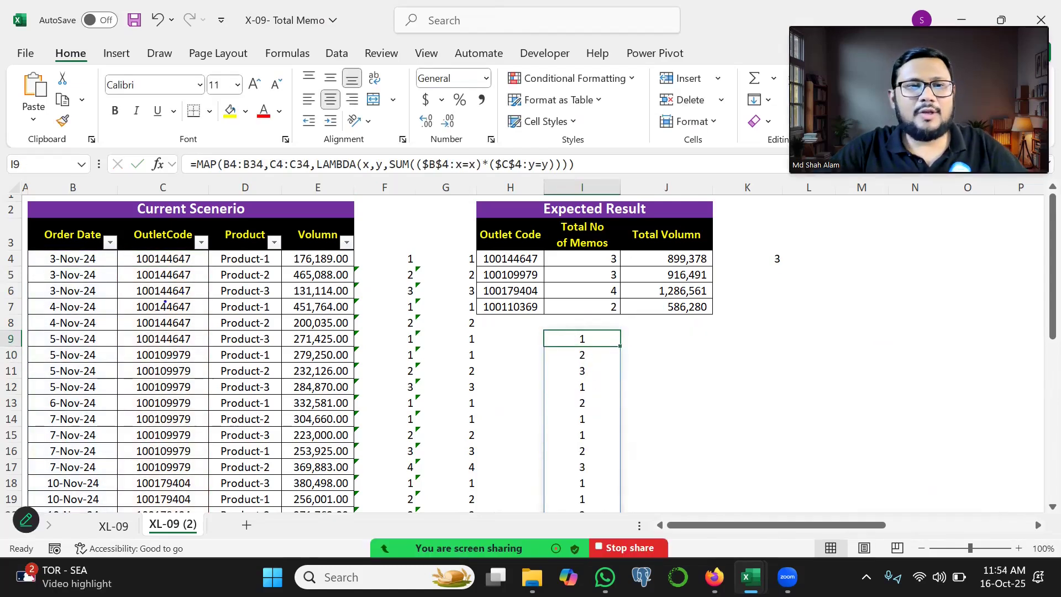
pyautogui.moveTo(150, 298)
pyautogui.mouseDown()
pyautogui.moveTo(233, 313)
pyautogui.moveTo(267, 280)
pyautogui.mouseUp()
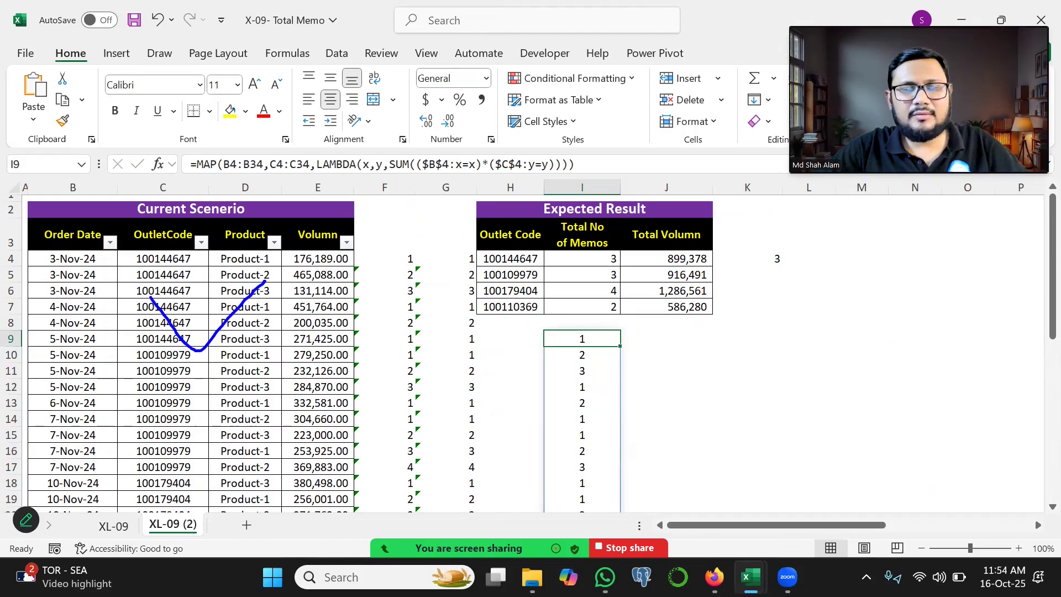
# Step: Put GROUPBY in front of the MAP formula in I9, with outlet codes C4:C34 as row fields and volumes E4:E34 as values
pyautogui.doubleClick(577, 337)
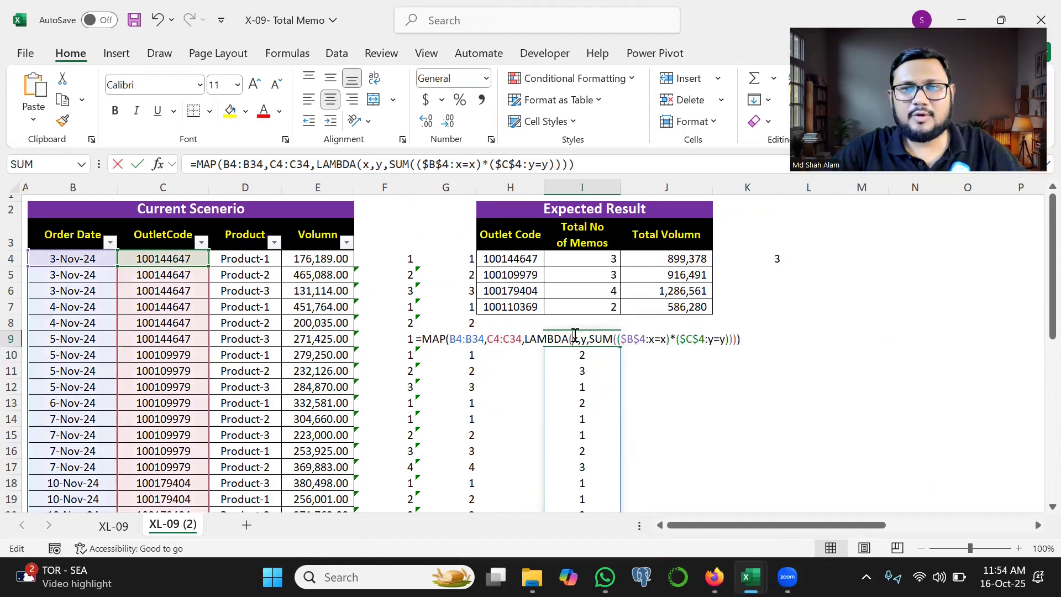
pyautogui.click(424, 340)
pyautogui.write('GROUPBY(')
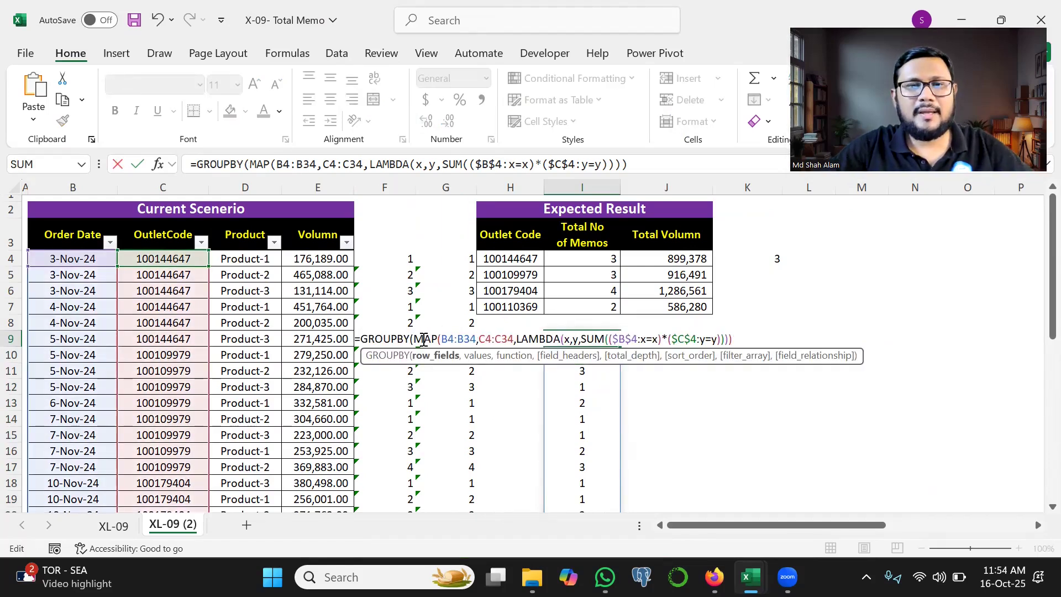
pyautogui.click(177, 259)
pyautogui.hotkey('ctrl', 'shift', 'Down')
pyautogui.write(',')
pyautogui.scroll(5, 177, 258)
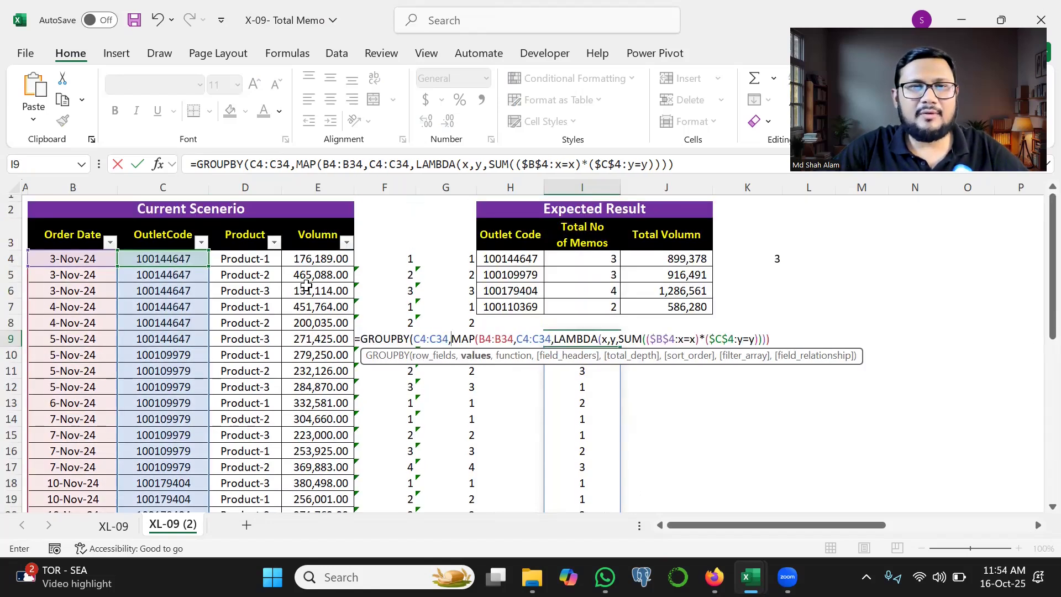
pyautogui.click(309, 260)
pyautogui.hotkey('ctrl', 'shift', 'Down')
pyautogui.write(',')
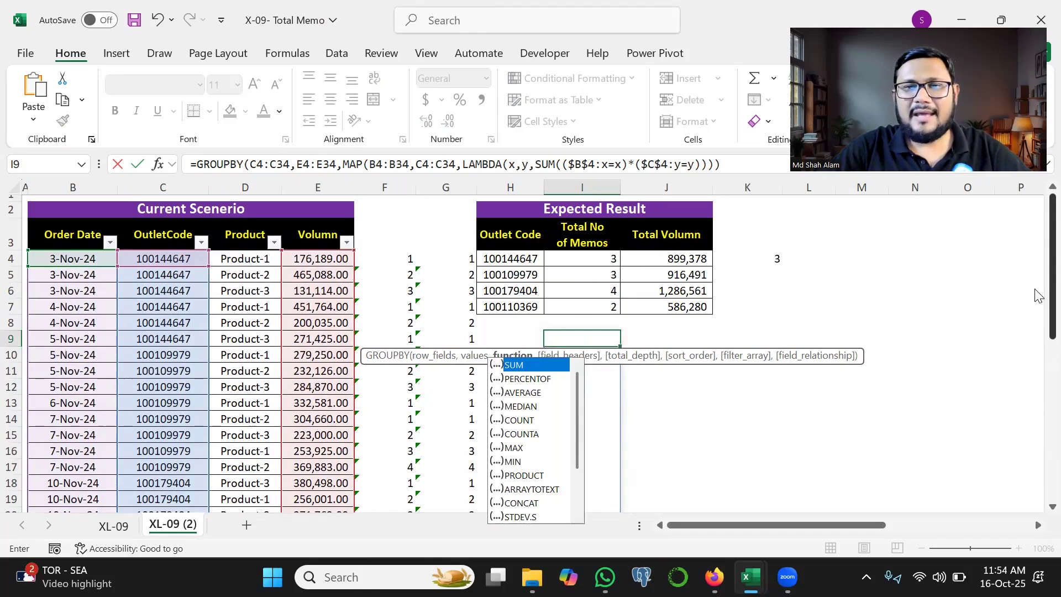
# Step: Set the GROUPBY function argument to hstack(count,sum)
pyautogui.moveTo(573, 262); pyautogui.dragTo(668, 239)
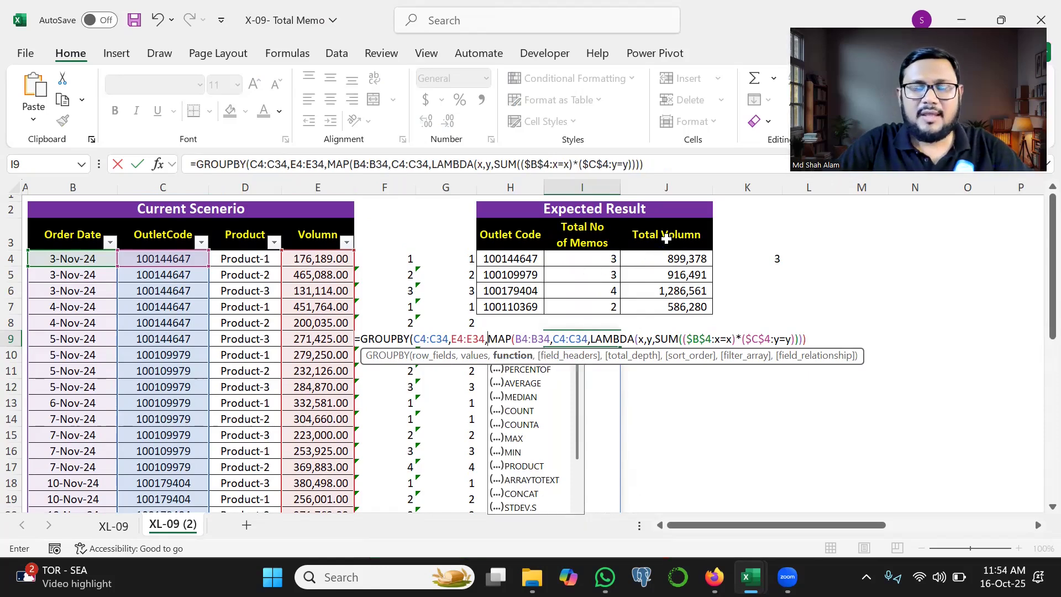
pyautogui.write('hst')
pyautogui.write('ack')
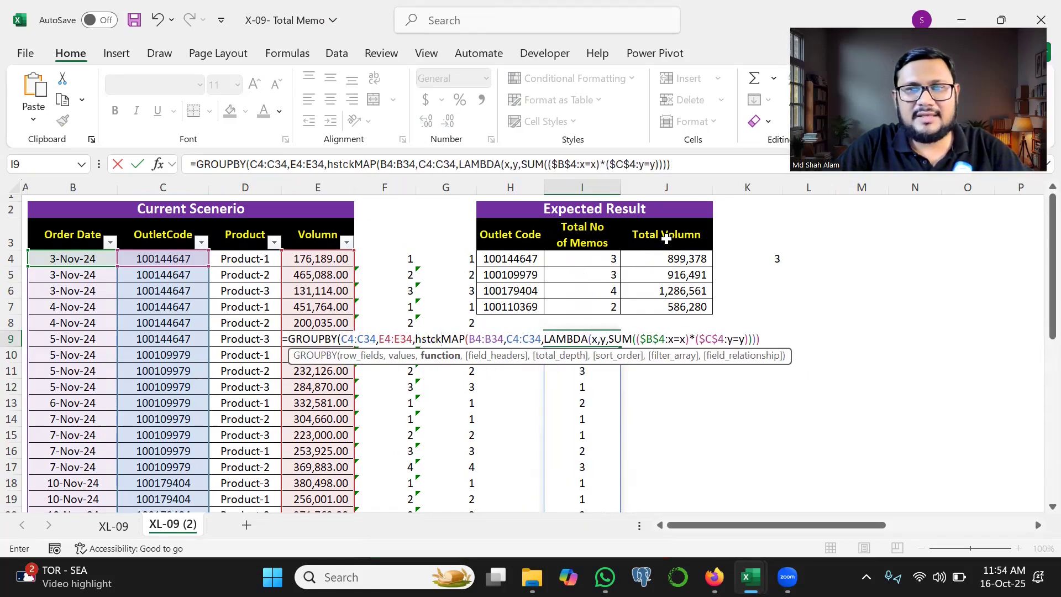
pyautogui.write('(')
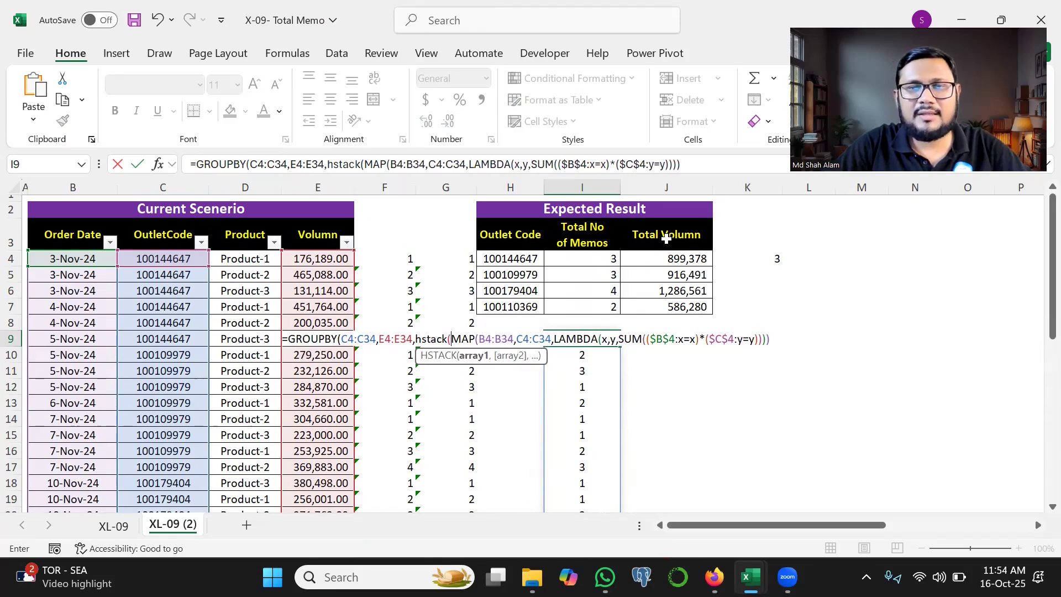
pyautogui.write('count,s')
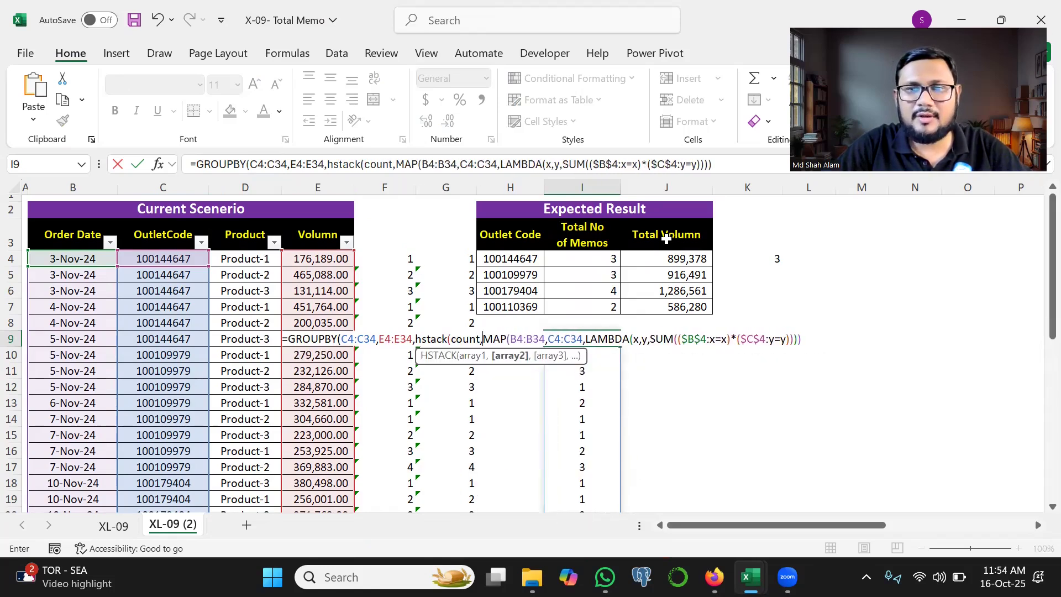
pyautogui.write('um),')
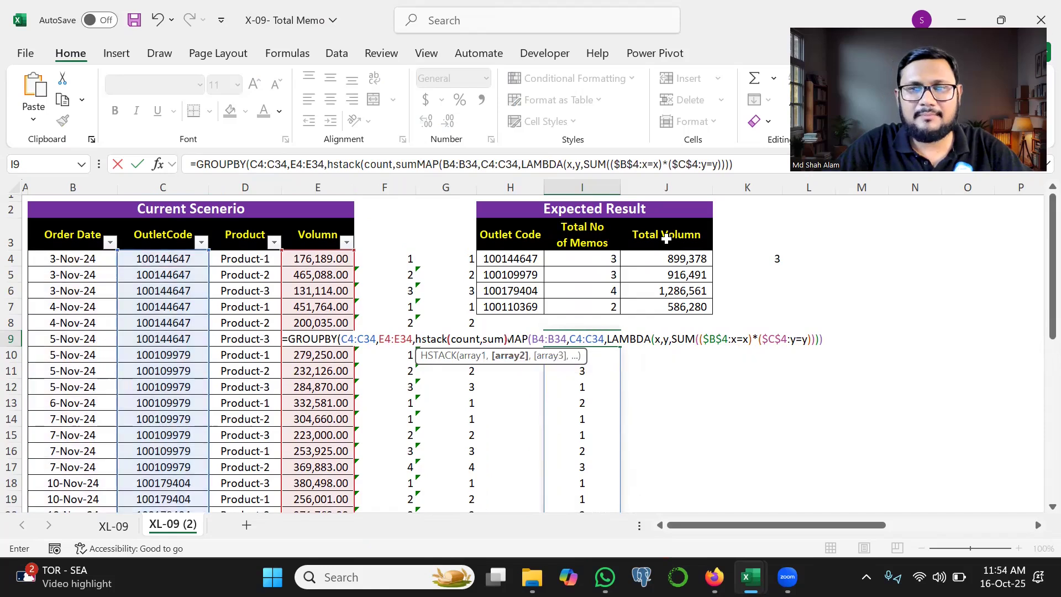
pyautogui.write('0,')
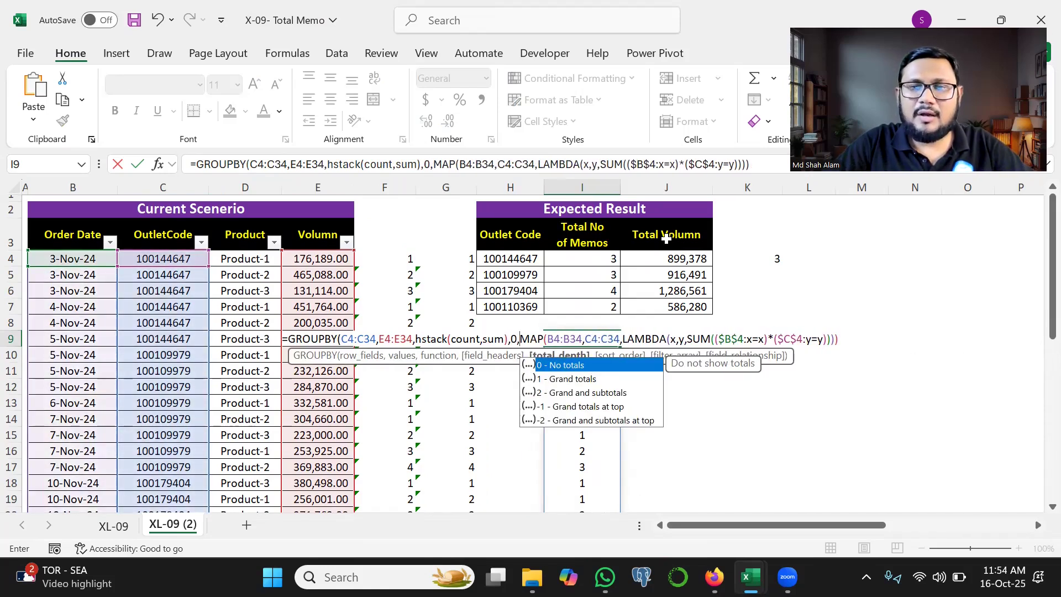
pyautogui.write('0,')
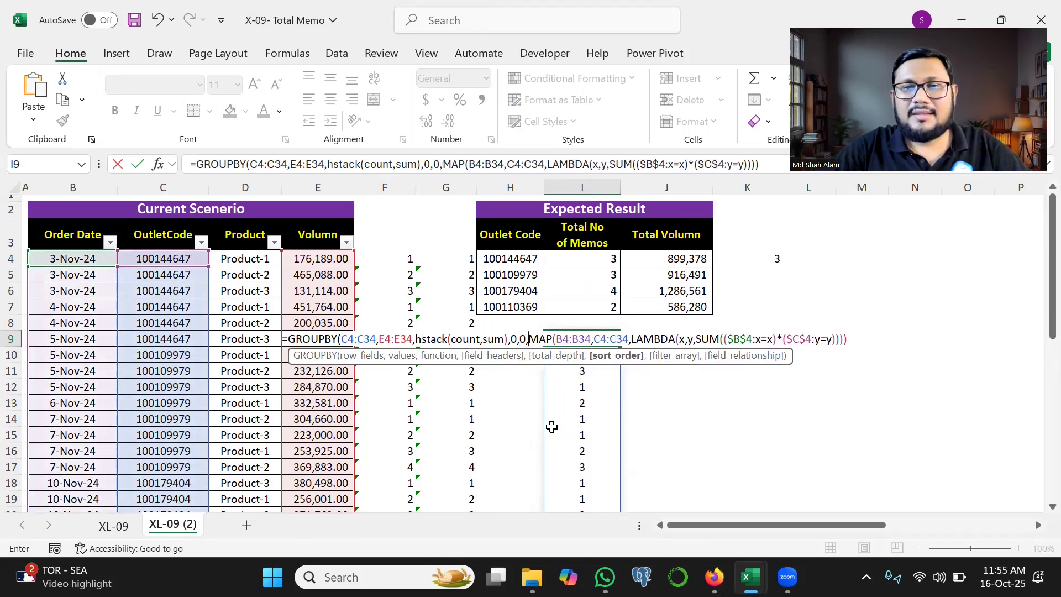
pyautogui.write('-3')
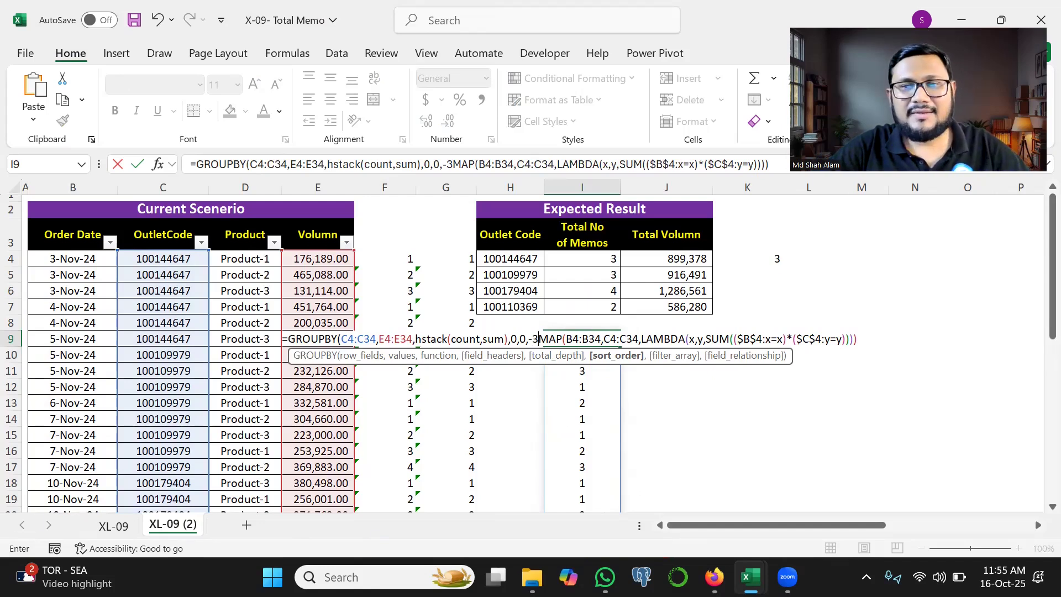
# Step: Set GROUPBY's field headers to 0, total depth to 0 and sort order to -3, with the MAP expression =1 as the filter array
pyautogui.hotkey('ctrl', 'alt', 'shift', 'h')
pyautogui.moveTo(535, 332); pyautogui.dragTo(520, 258)
pyautogui.write(',')
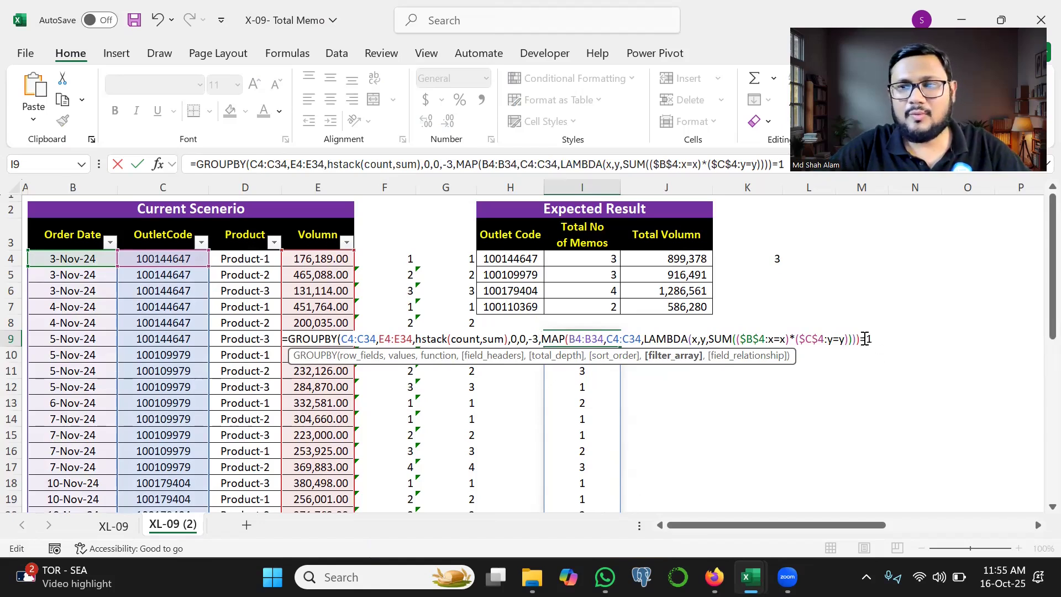
# Step: Review the function and filter arguments, close and enter the GROUPBY formula in I9, and check the grouped table
pyautogui.hotkey('ctrl', 'alt', 'shift', 'h')
pyautogui.moveTo(421, 348); pyautogui.dragTo(487, 349)
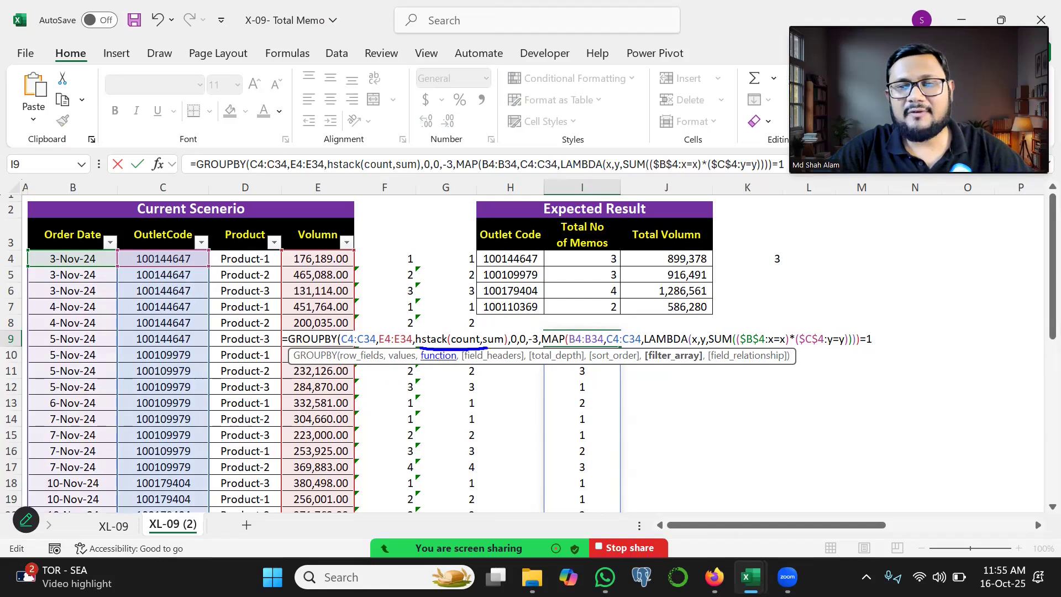
pyautogui.moveTo(724, 327)
pyautogui.mouseDown()
pyautogui.moveTo(564, 319)
pyautogui.moveTo(670, 304)
pyautogui.mouseUp()
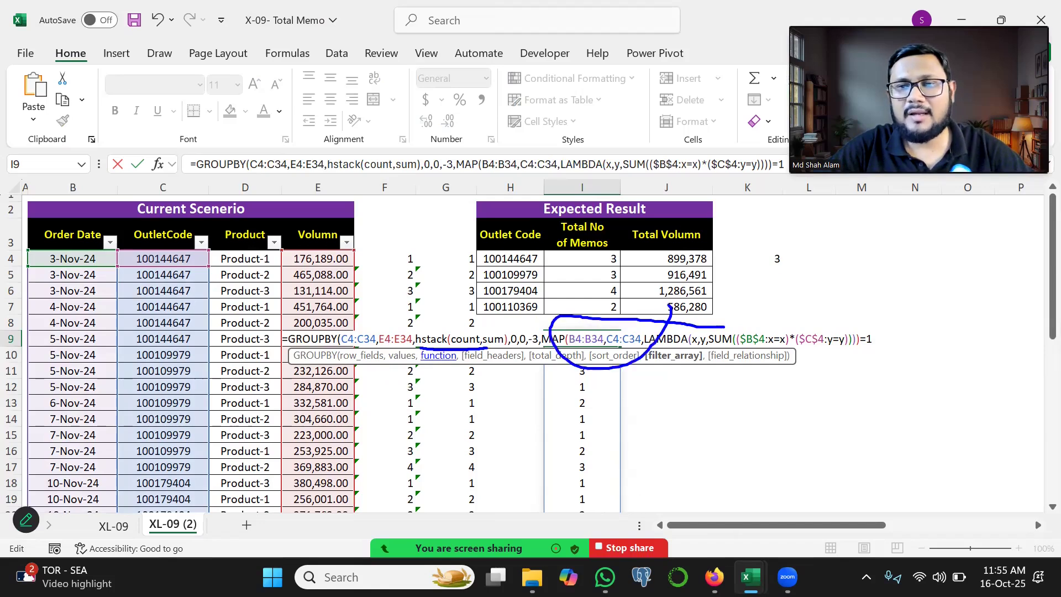
pyautogui.hotkey('ctrl', 'alt', 'shift', 'h')
pyautogui.write(')')
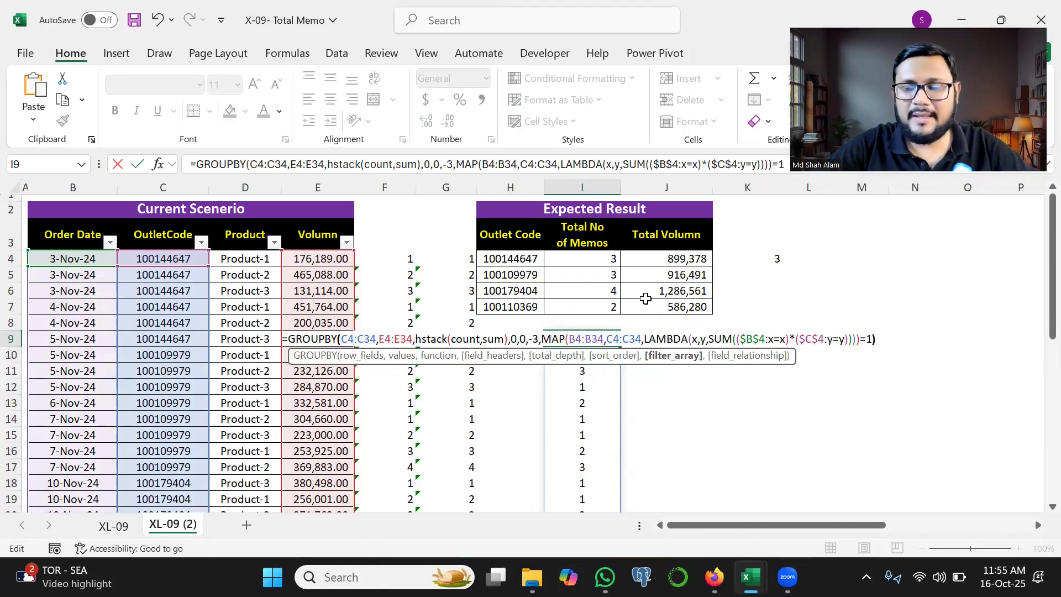
pyautogui.press('Return')
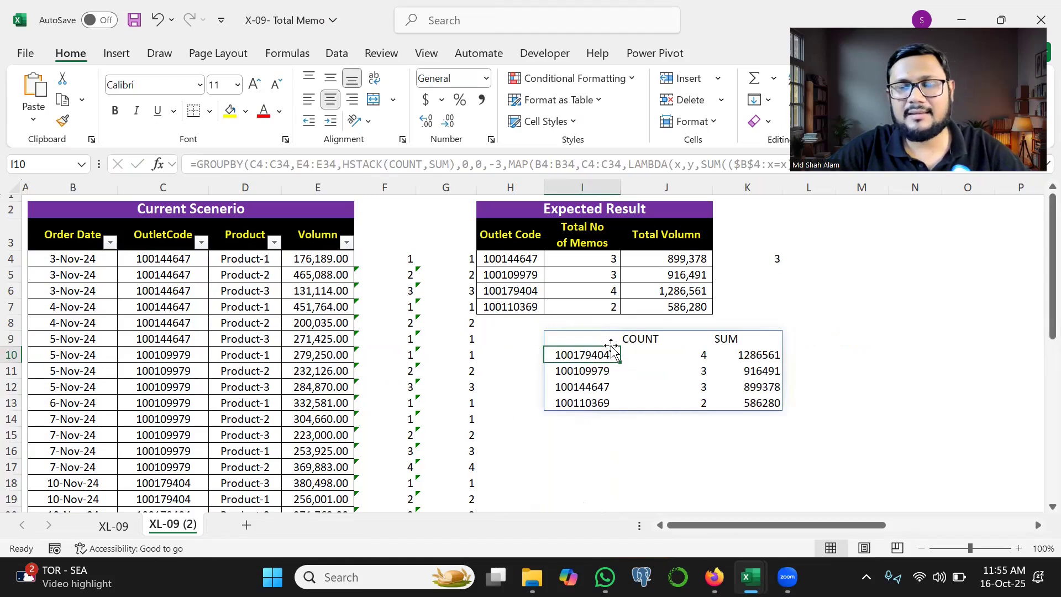
pyautogui.hotkey('ctrl', 'alt', 'shift', 'h')
pyautogui.moveTo(595, 362); pyautogui.dragTo(730, 334)
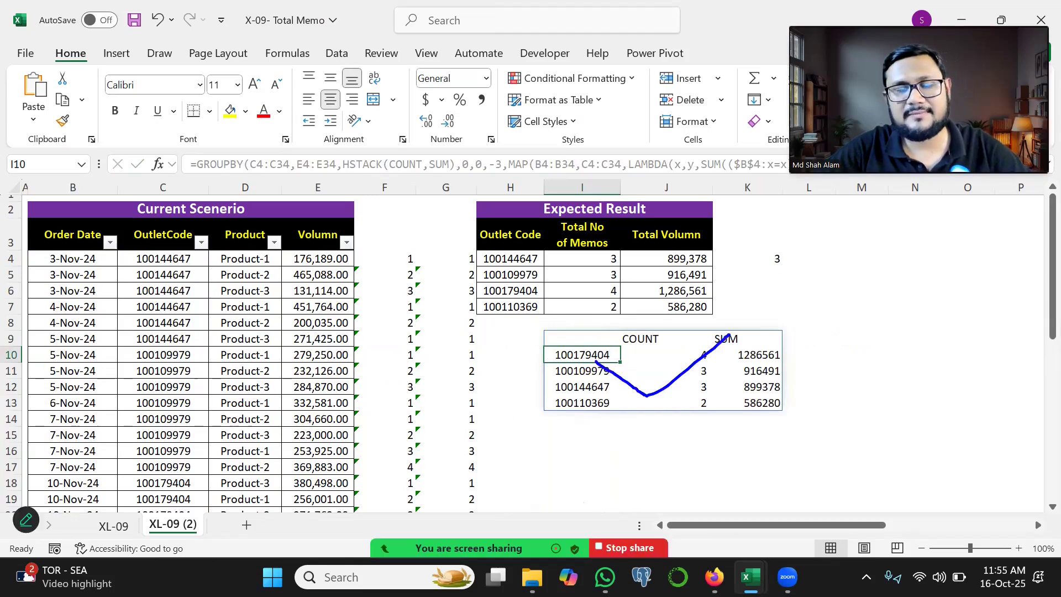
pyautogui.press('Escape')
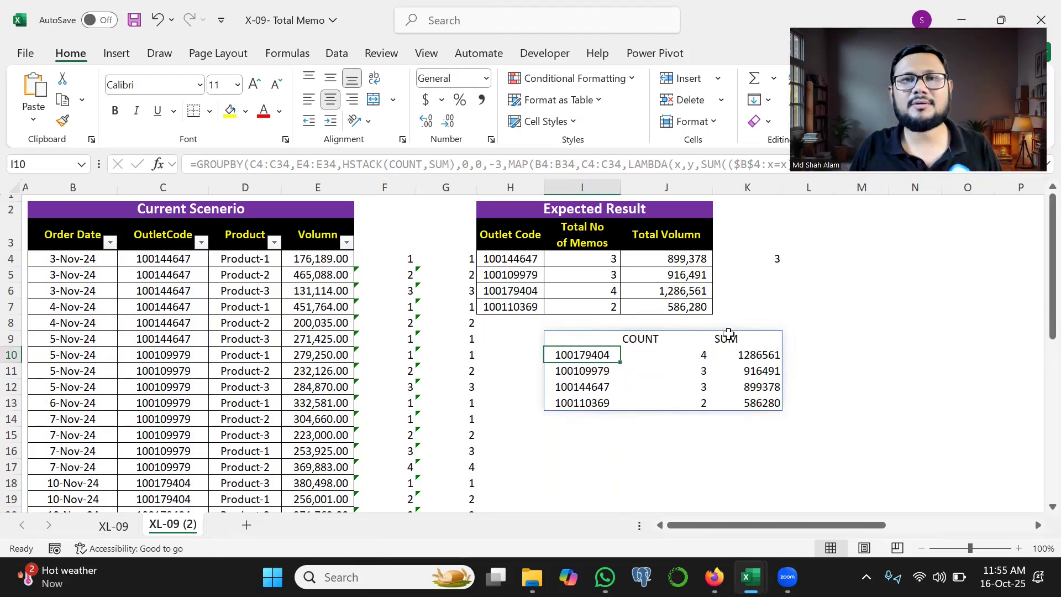